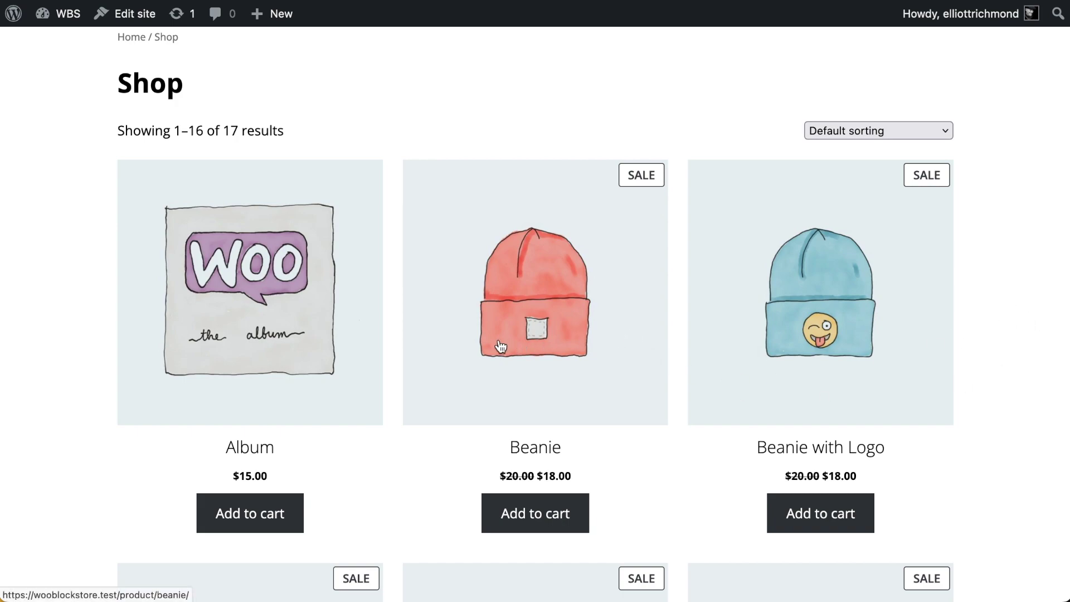
Add the Beanie to the cart and check the mini-cart shows Beanie and Belt at $73.00.
scroll(585, 316, "up", 3)
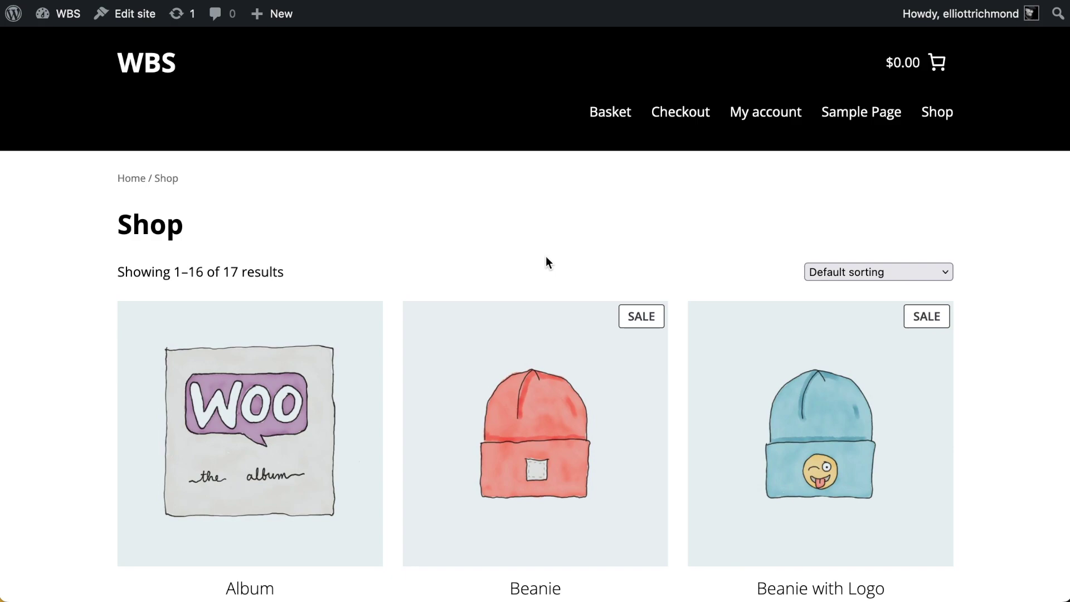
scroll(547, 262, "up", 1)
scroll(612, 262, "down", 2)
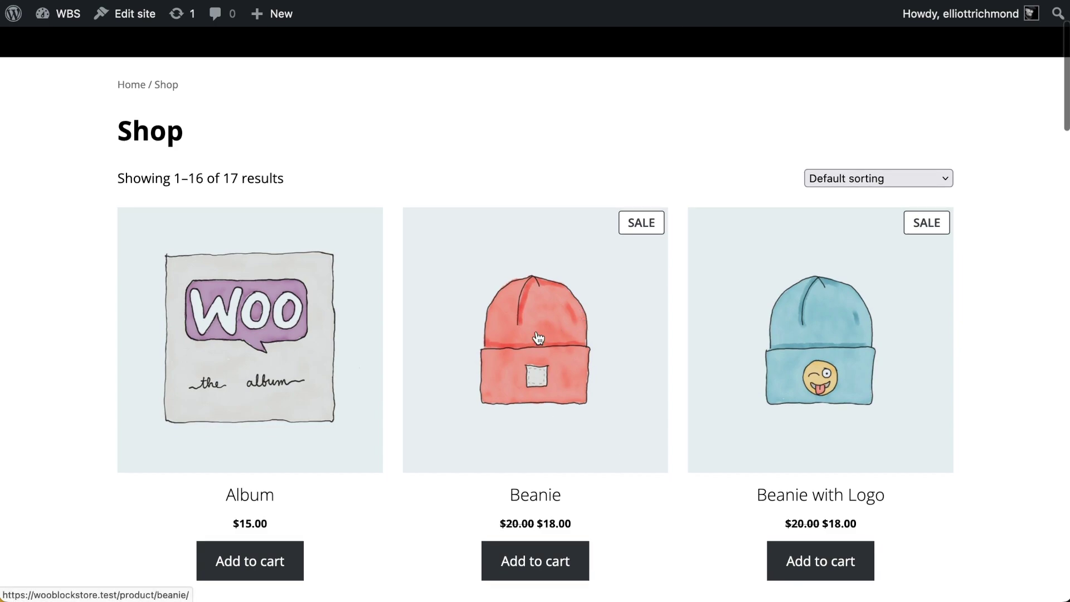
left_click(587, 351)
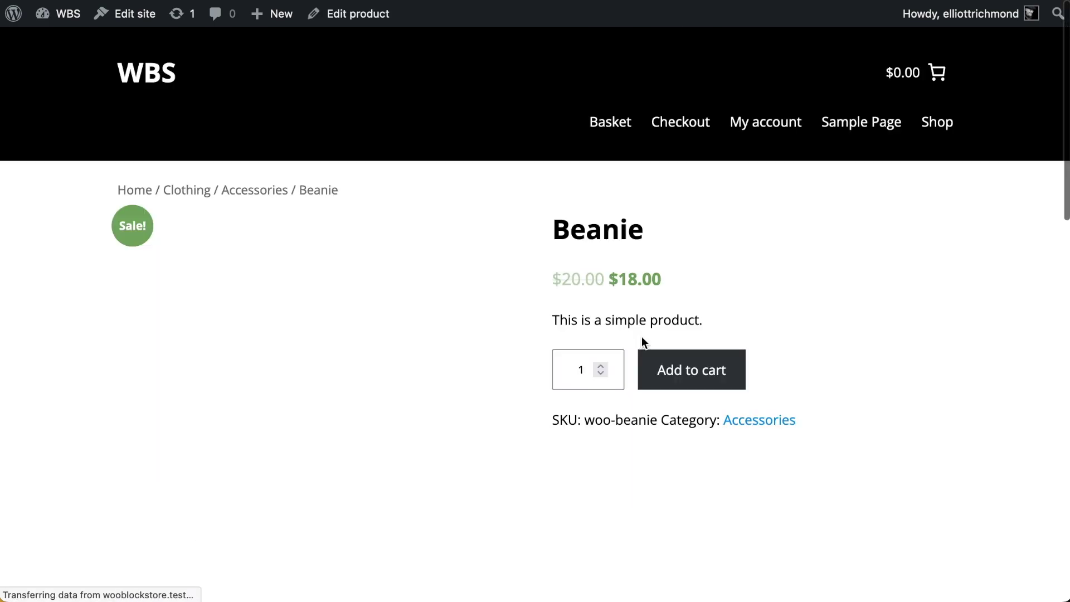
scroll(838, 331, "down", 1)
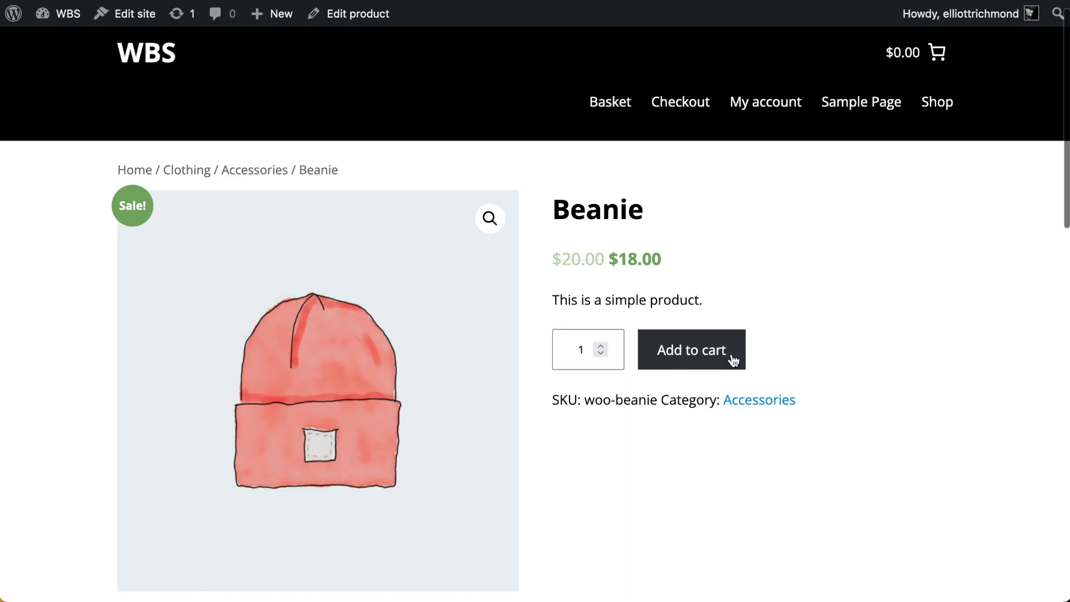
left_click(707, 357)
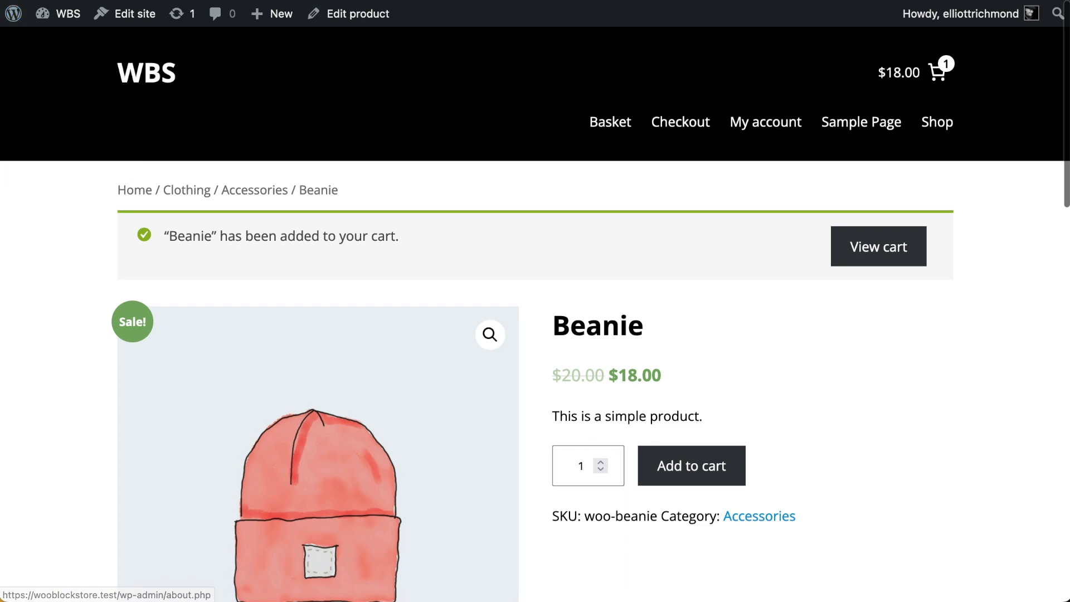
scroll(358, 260, "down", 2)
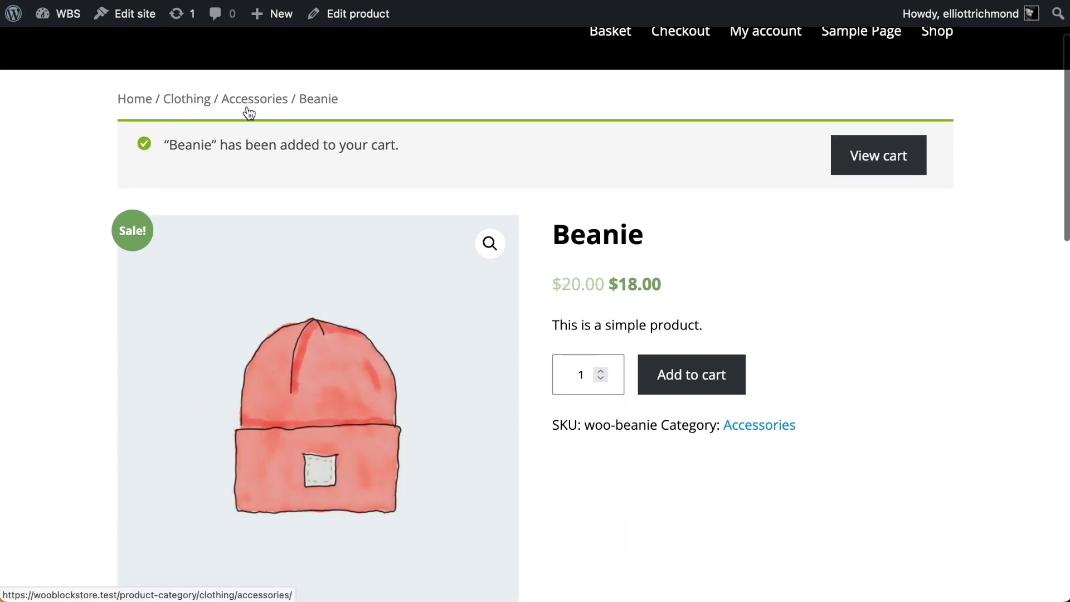
scroll(788, 346, "down", 5)
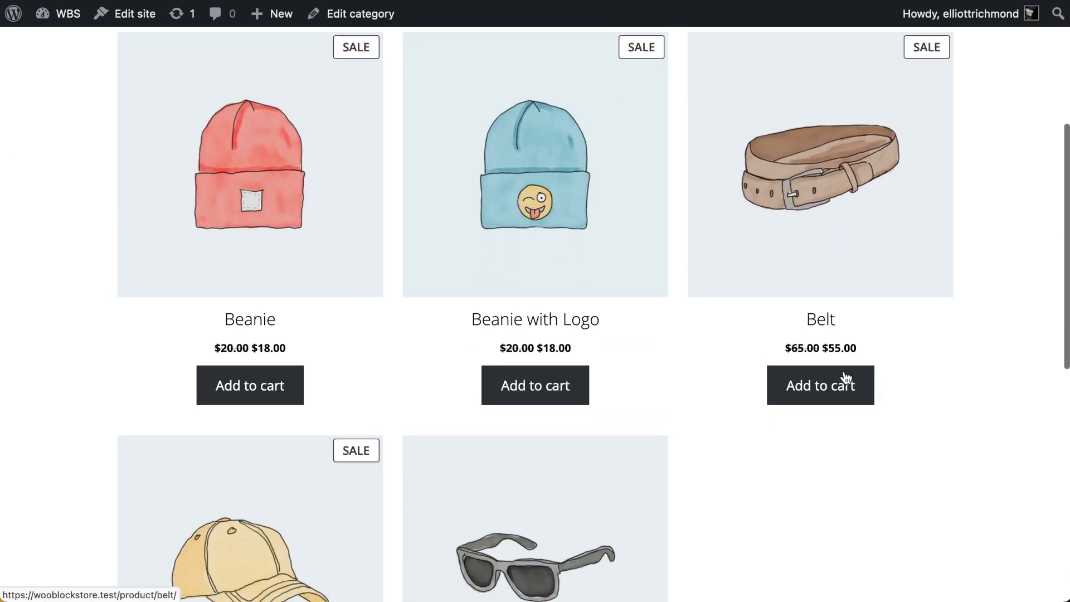
scroll(990, 312, "up", 5)
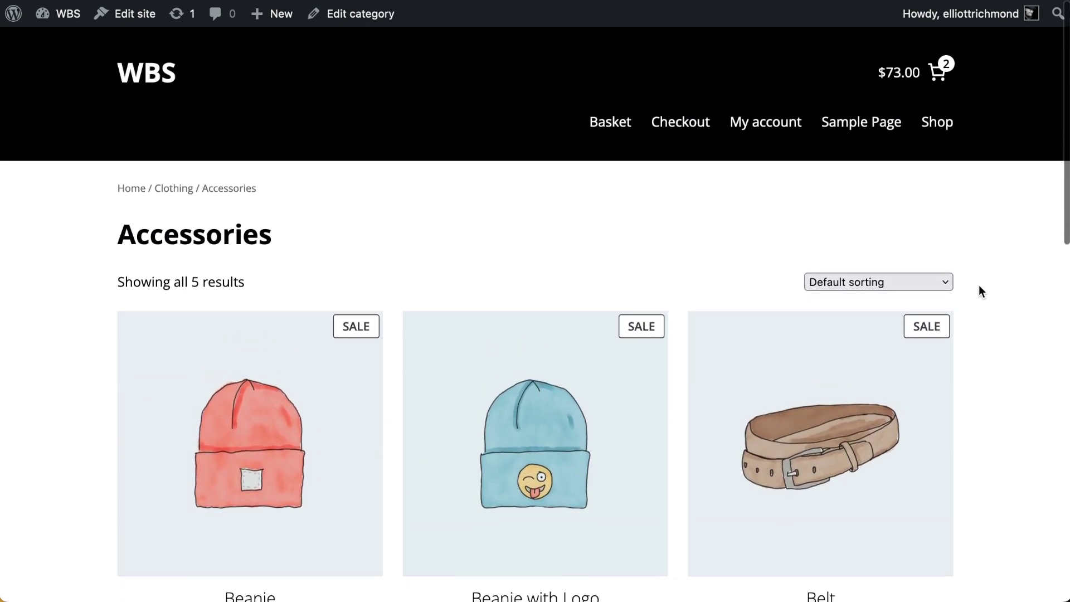
left_click(934, 69)
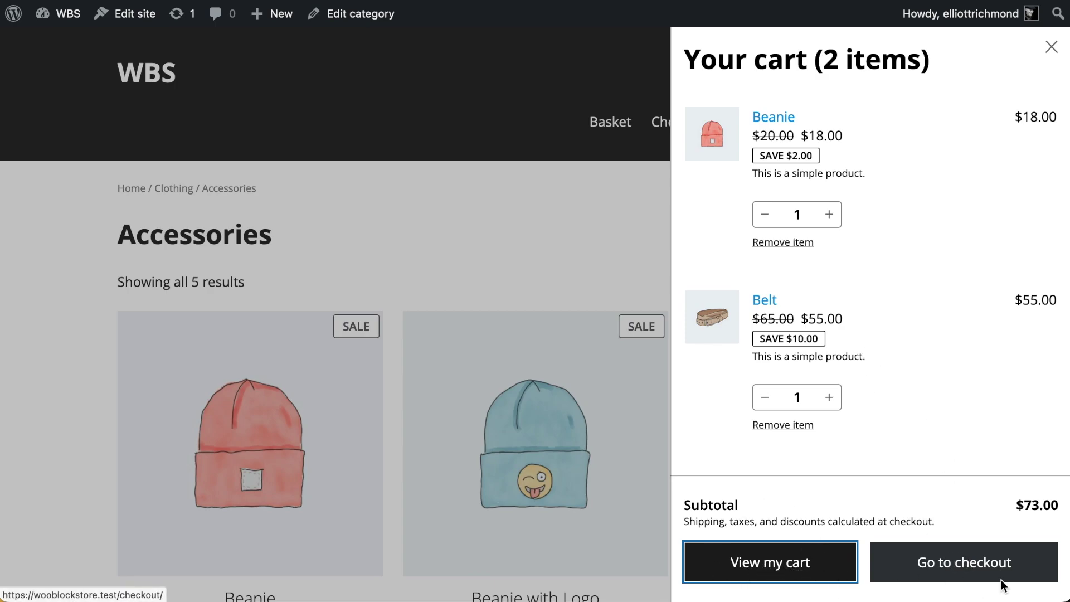
Open the full cart page and proceed to the classic Checkout billing form.
left_click(781, 568)
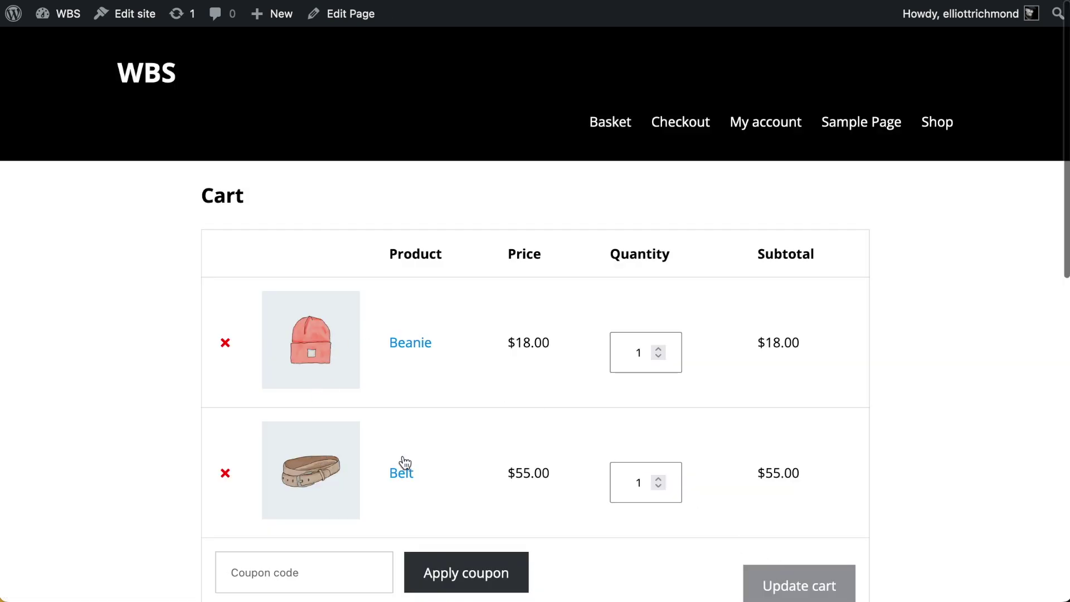
scroll(732, 366, "down", 6)
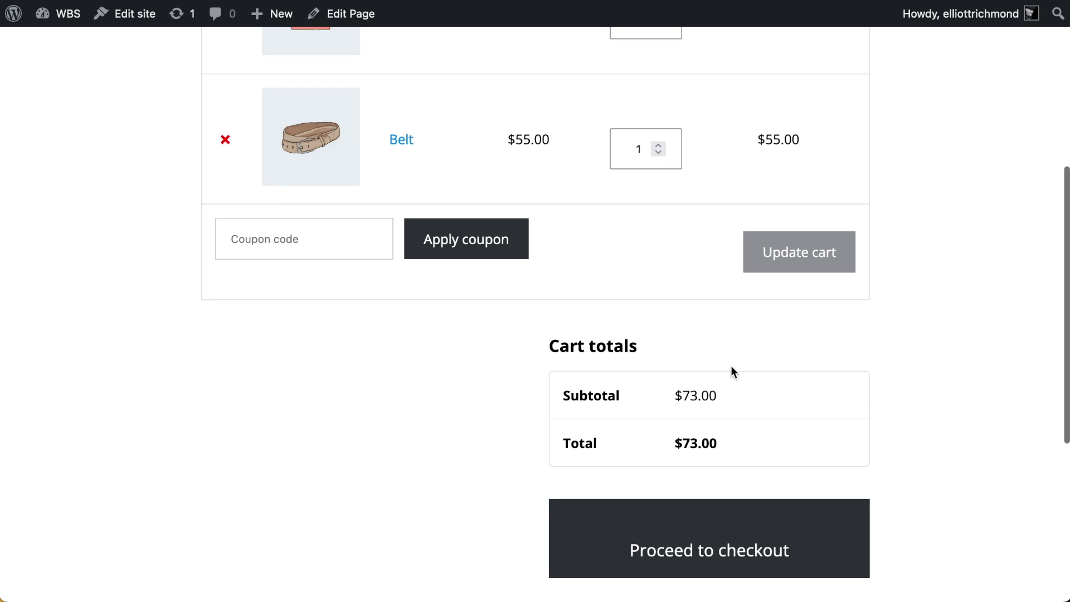
scroll(730, 365, "up", 2)
scroll(731, 373, "down", 2)
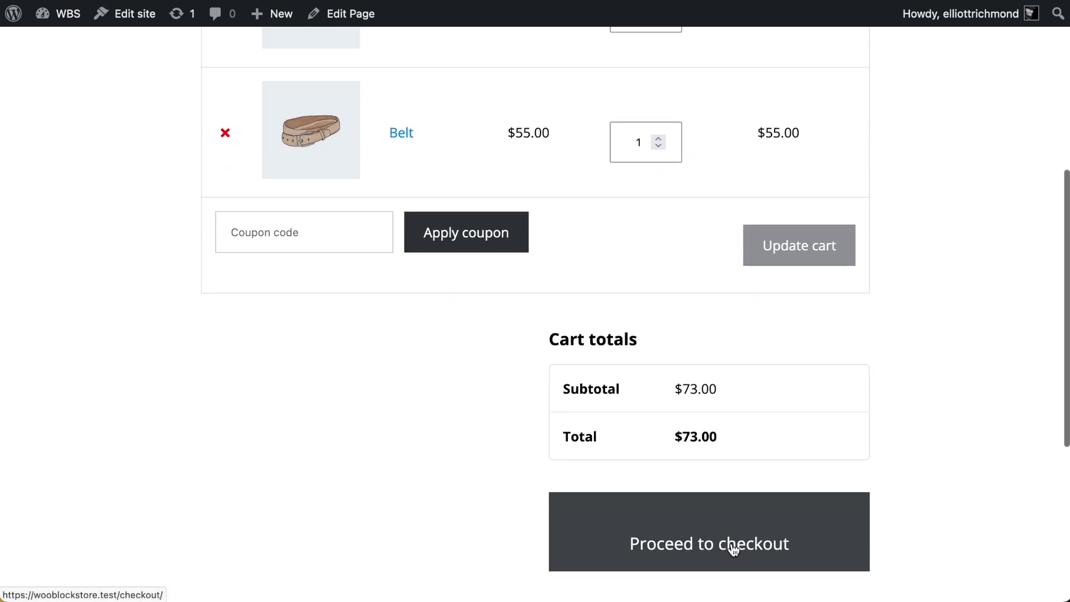
left_click(648, 496)
scroll(618, 476, "down", 3)
scroll(618, 476, "up", 3)
Go back to the cart, then review the Checkout page once more.
key("alt+Left")
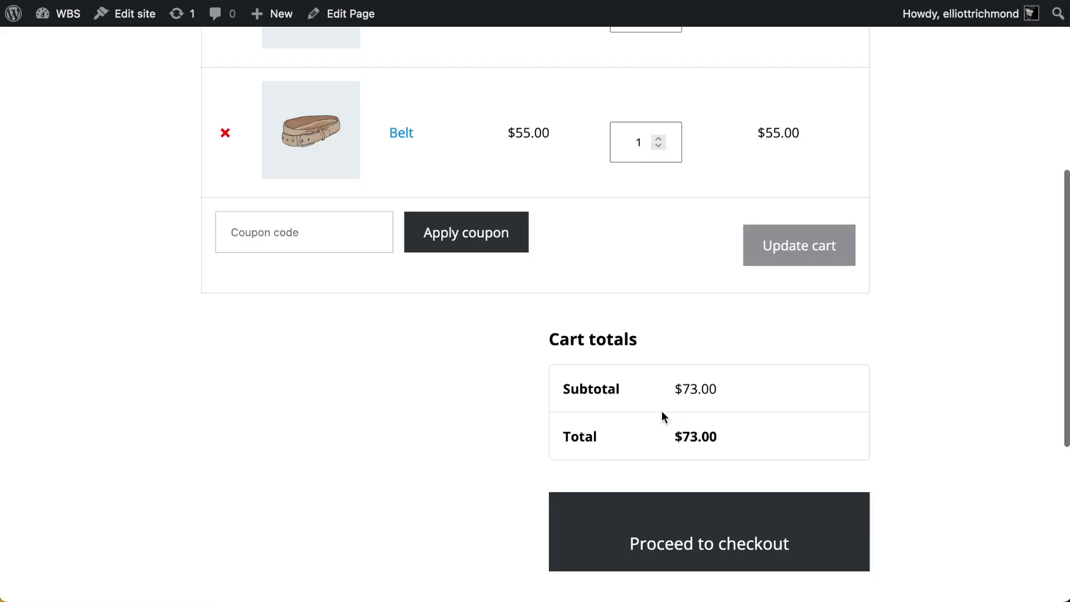
scroll(366, 428, "up", 4)
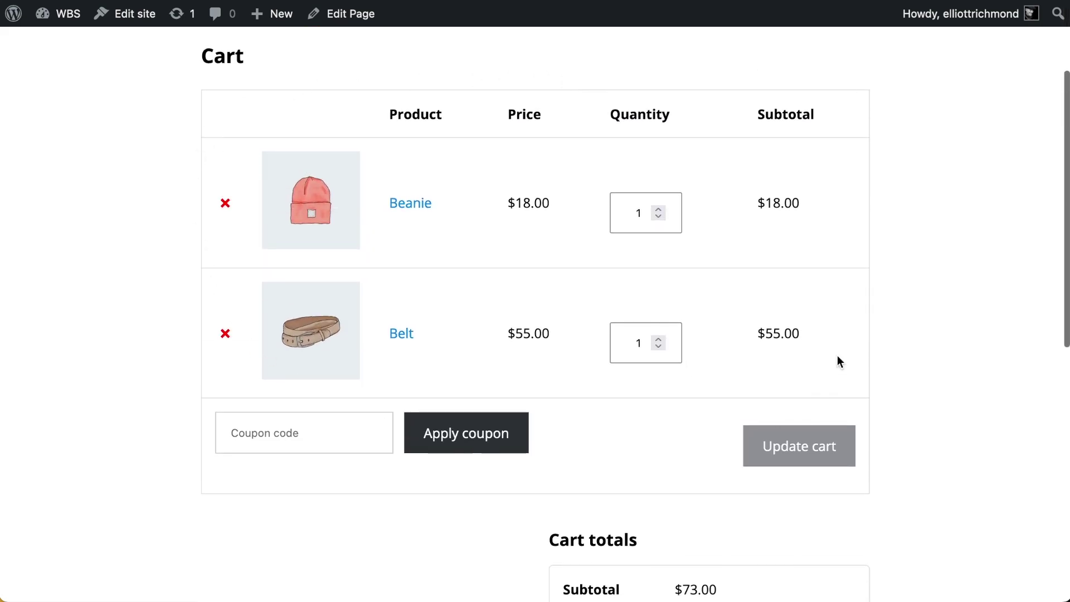
scroll(837, 316, "up", 2)
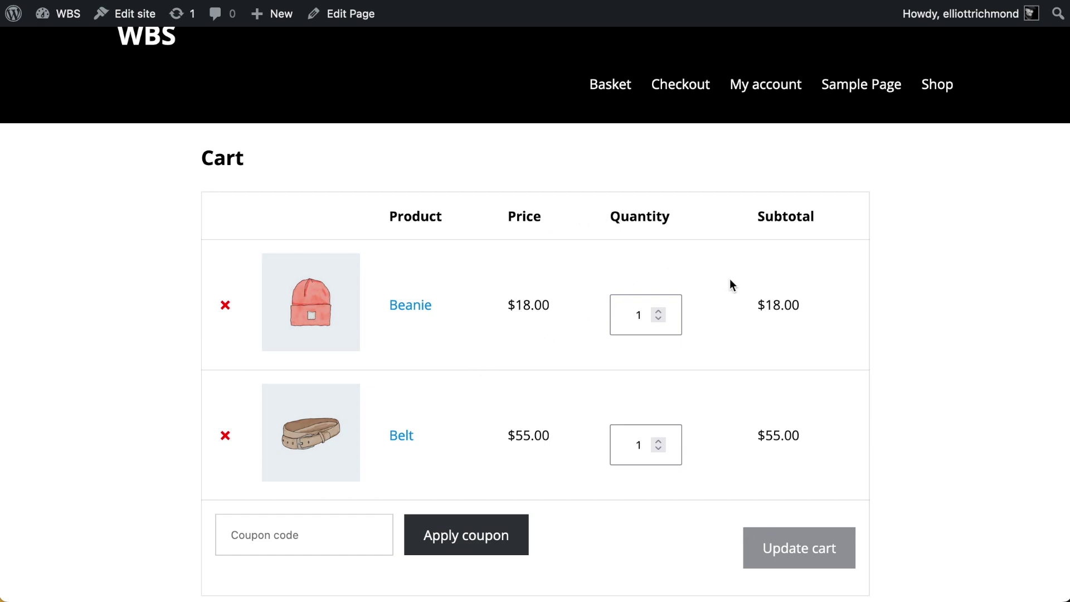
scroll(612, 365, "down", 5)
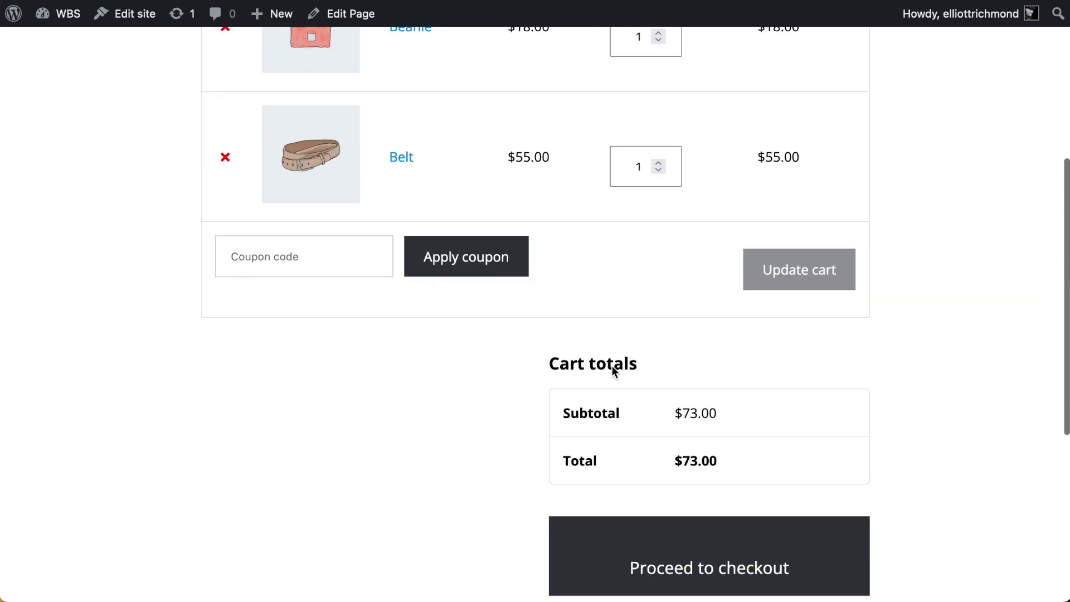
scroll(612, 366, "down", 2)
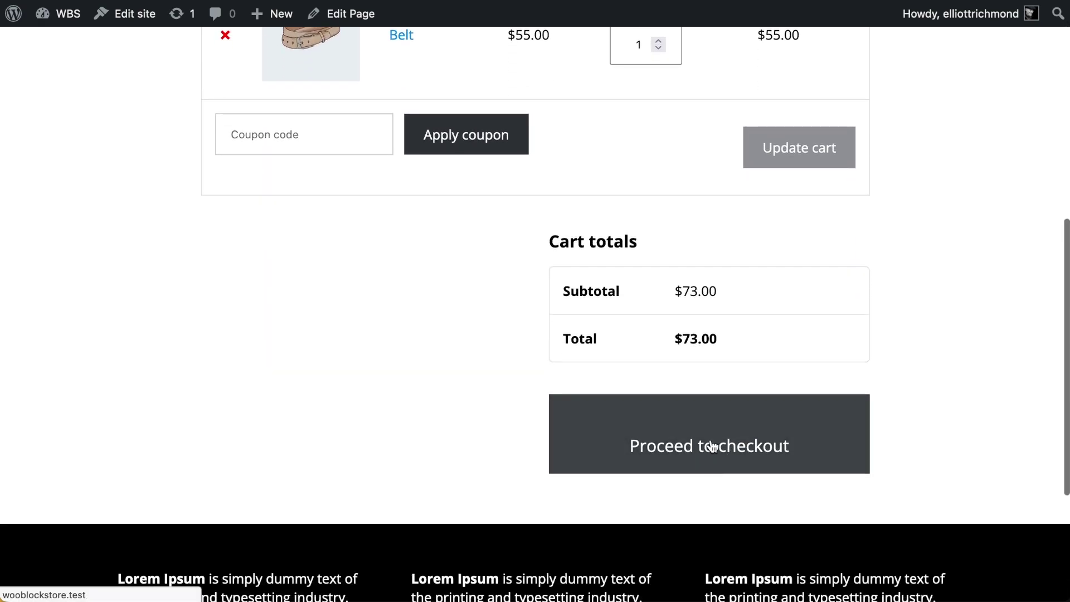
left_click(712, 446)
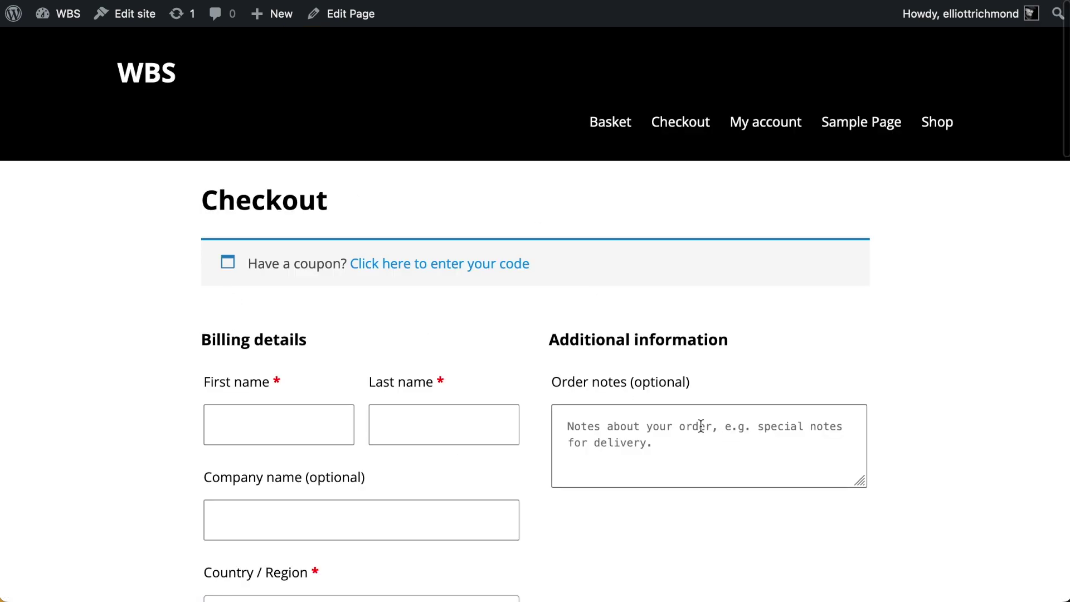
scroll(544, 368, "down", 4)
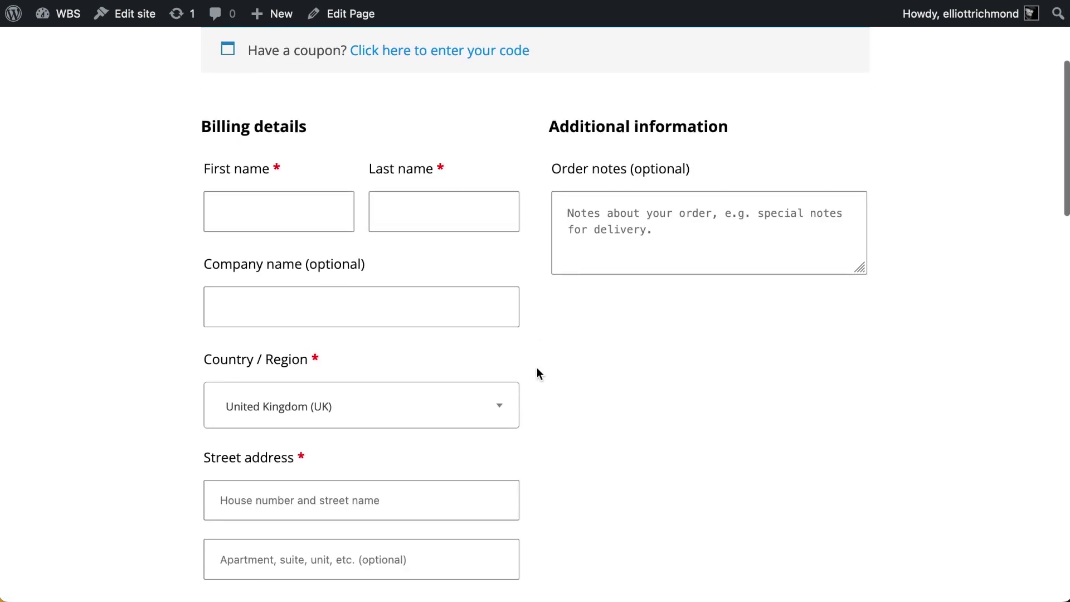
scroll(537, 368, "down", 3)
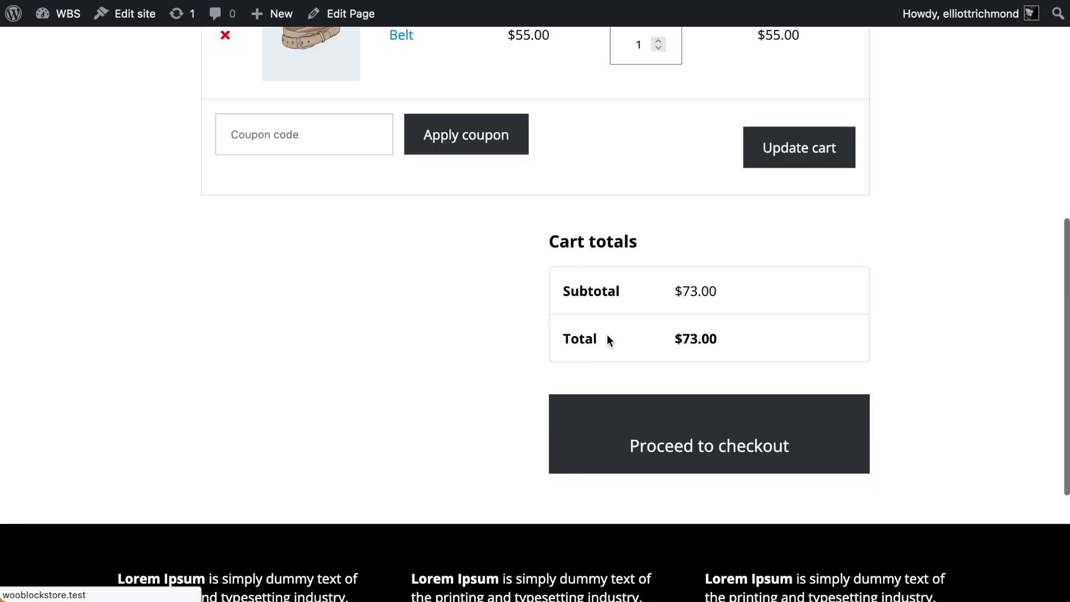
scroll(607, 336, "up", 8)
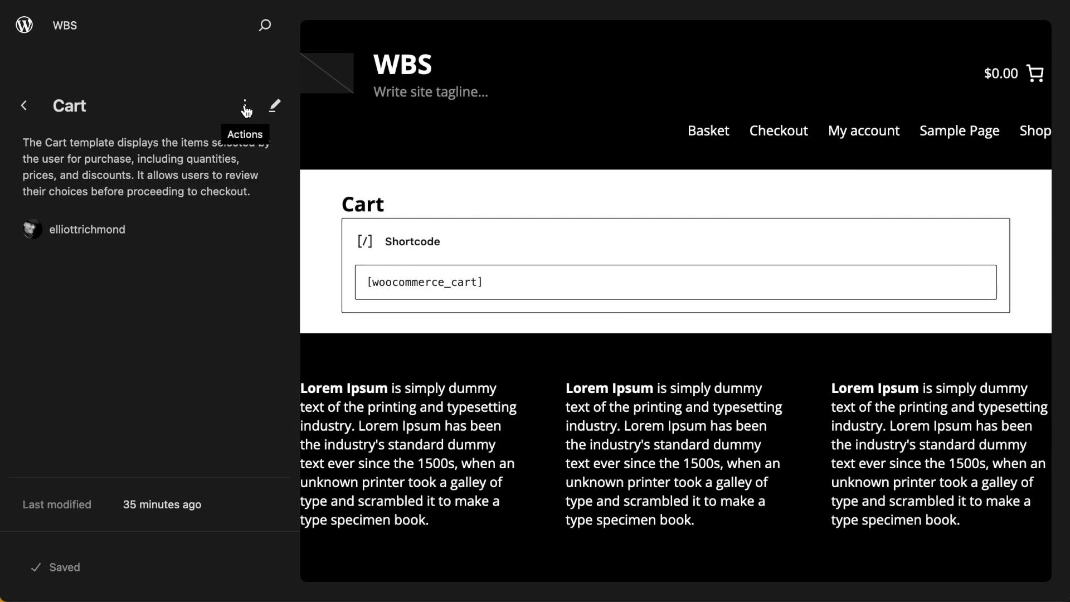
Look at the Cart template's actions menu without choosing anything, then return to Templates.
left_click(245, 108)
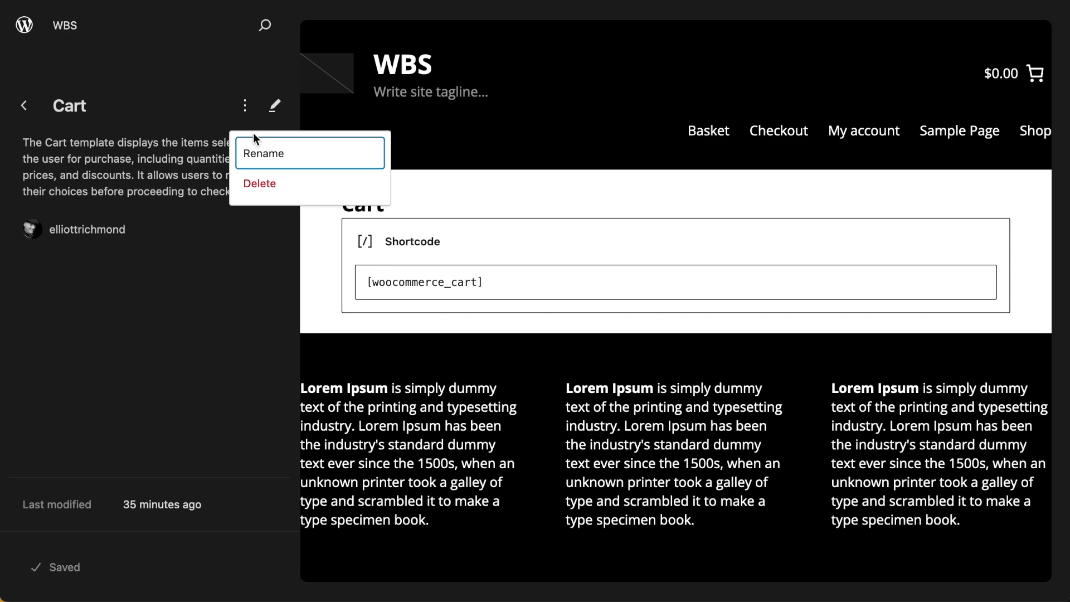
left_click(162, 98)
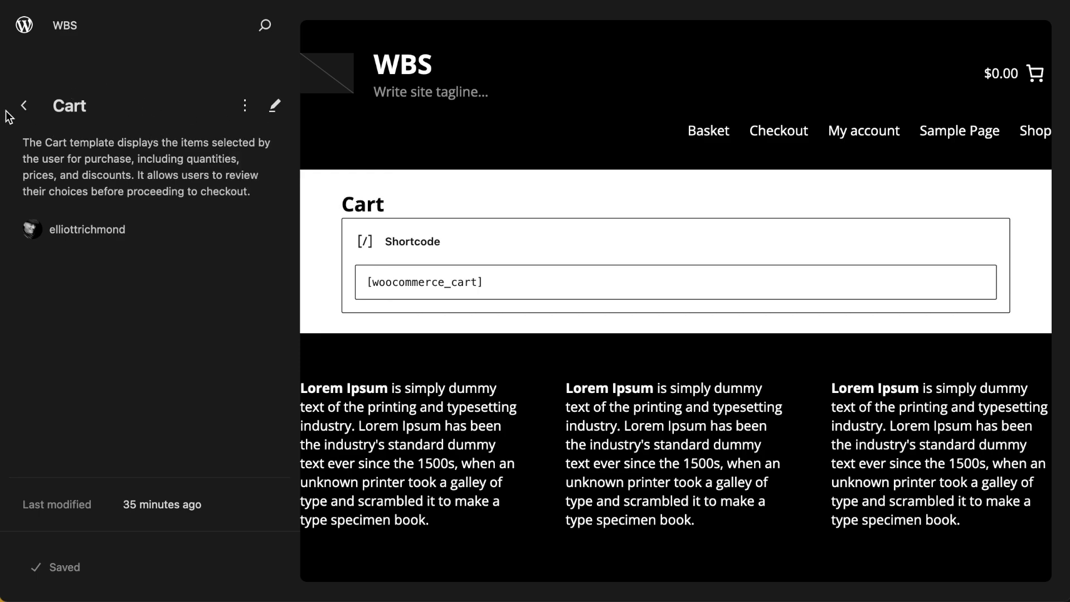
left_click(25, 105)
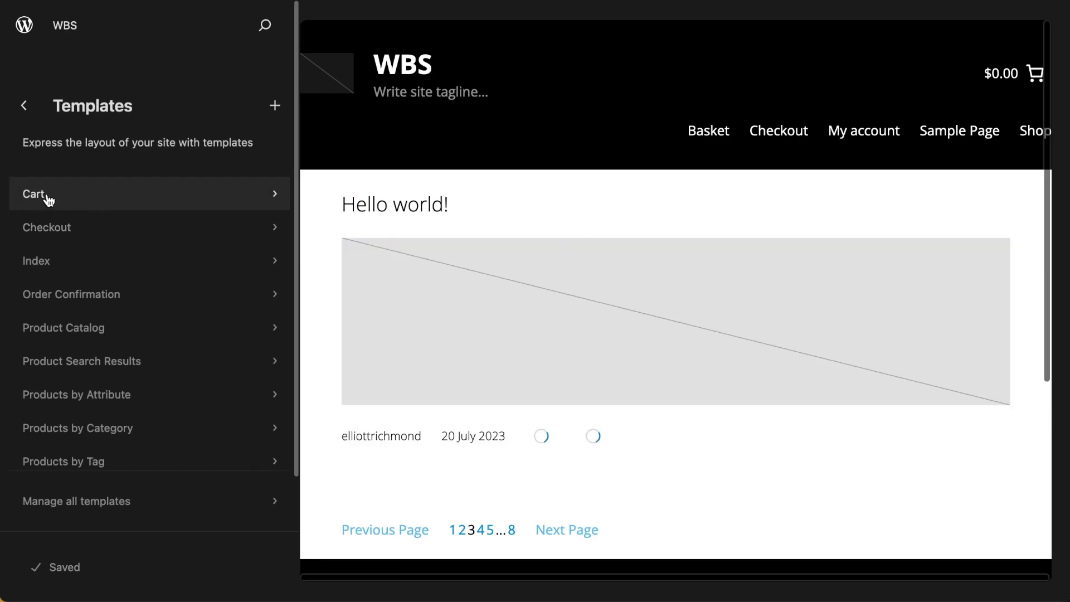
Clear the Cart template's customizations, reverting it to the default block cart.
left_click(47, 195)
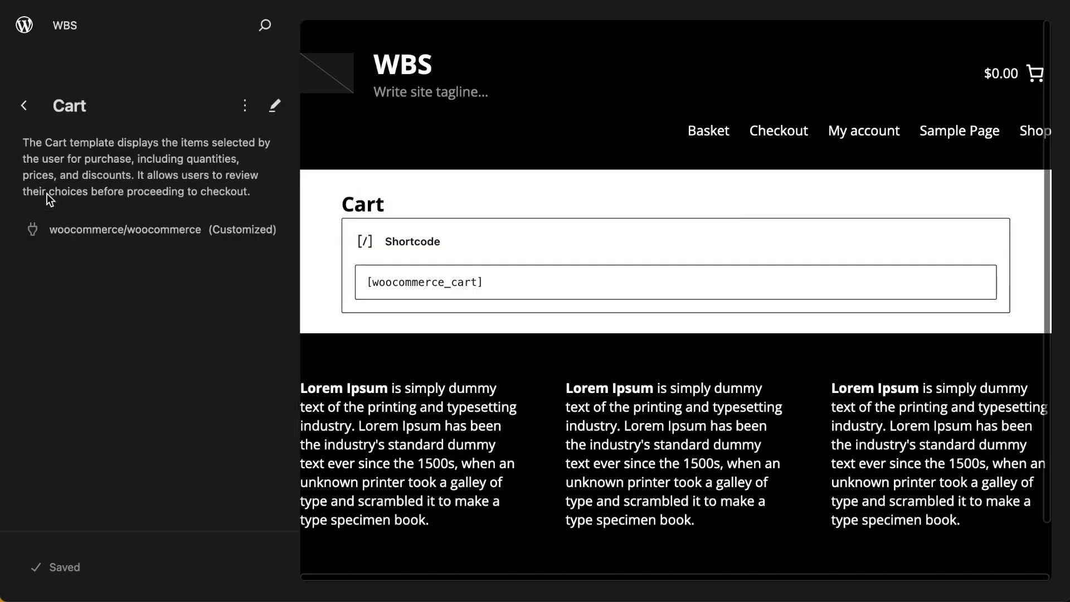
left_click(248, 111)
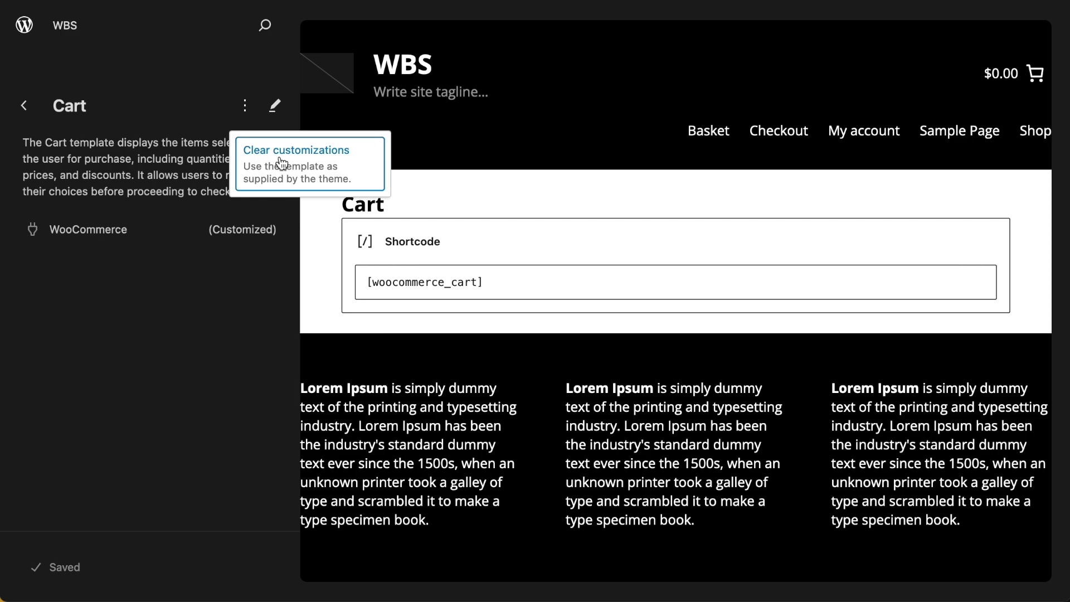
left_click(312, 161)
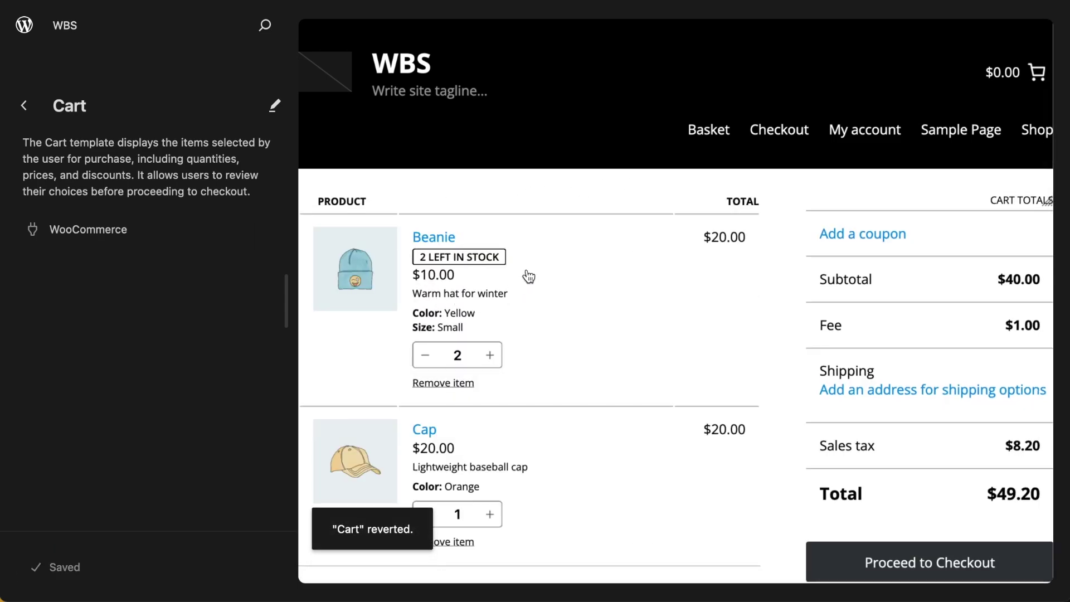
Open the Cart template editor and expand Group, Cart, Filled Cart and Empty Cart in List View.
left_click(585, 184)
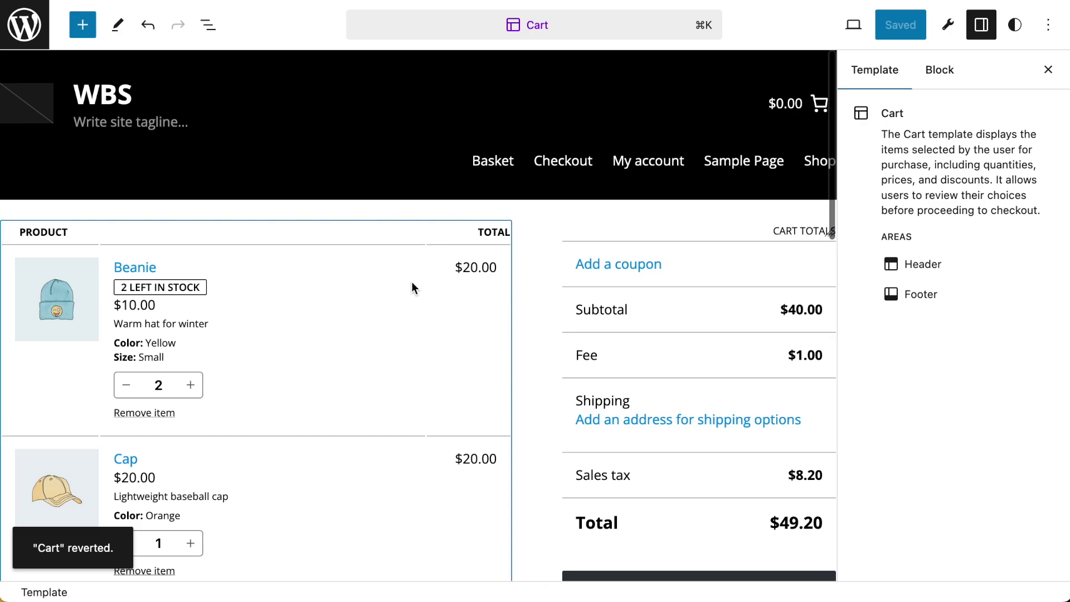
left_click(1048, 69)
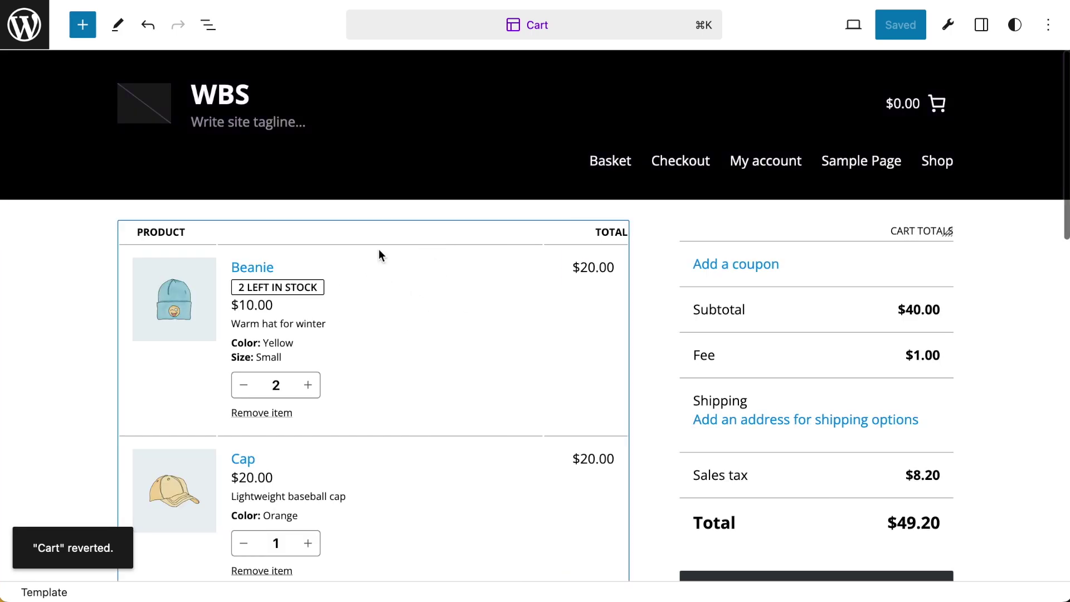
left_click(210, 26)
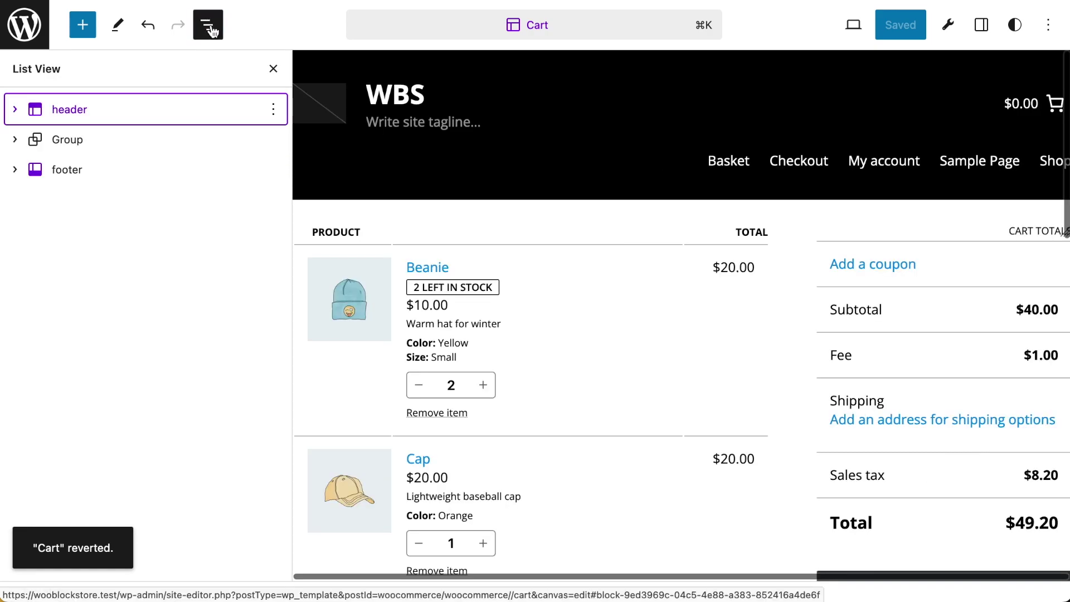
left_click(18, 142)
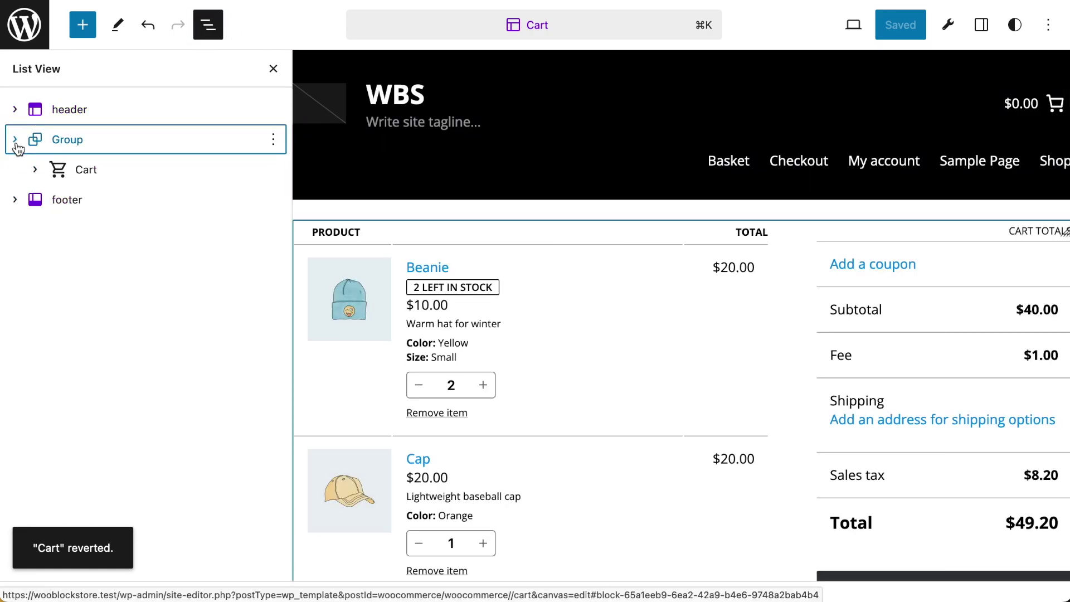
left_click(54, 178)
left_click(58, 202)
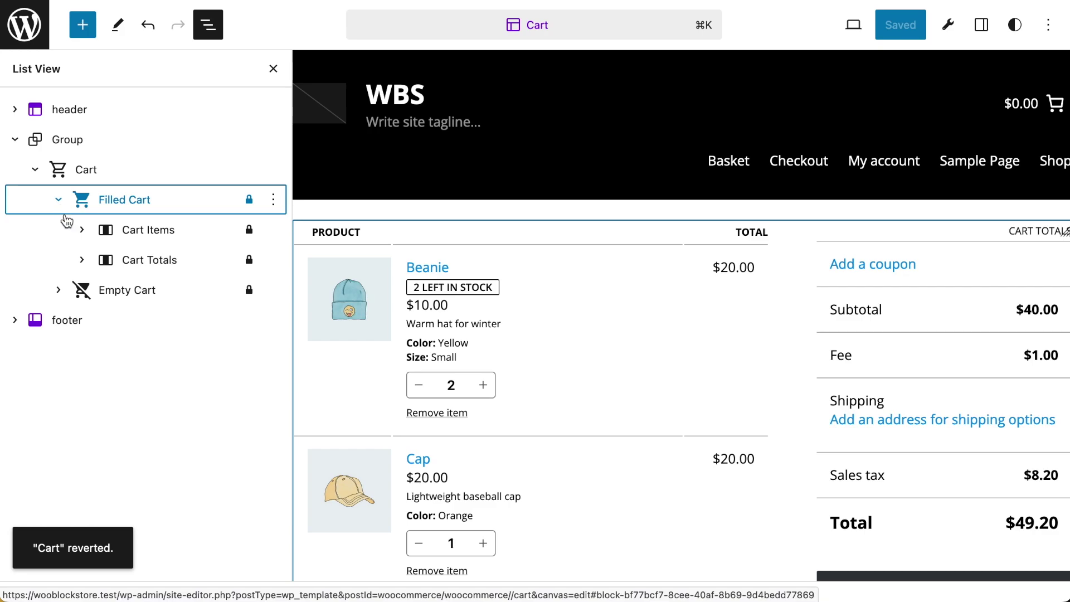
left_click(57, 290)
left_click(57, 289)
left_click(73, 202)
left_click(72, 200)
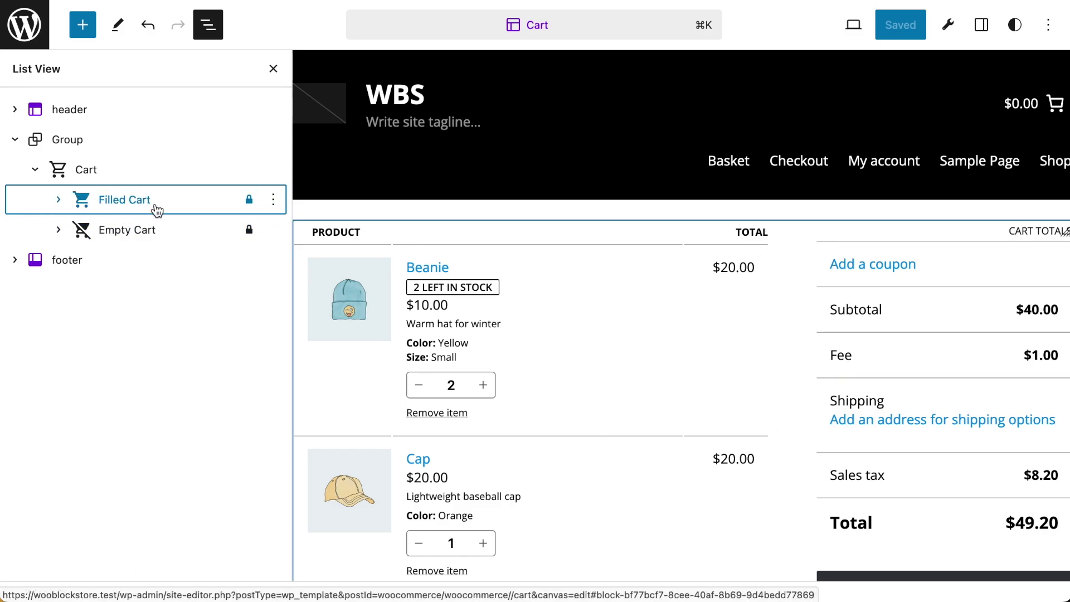
Preview Empty Cart: 'Your cart is currently empty!', Browse store and the New in store grid.
left_click(131, 234)
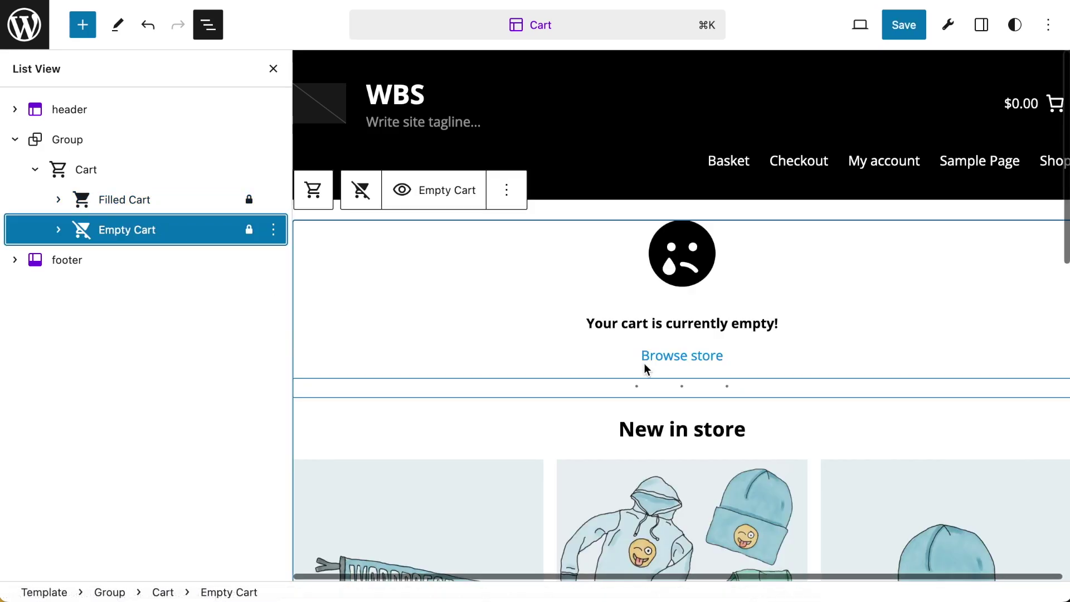
scroll(752, 327, "down", 2)
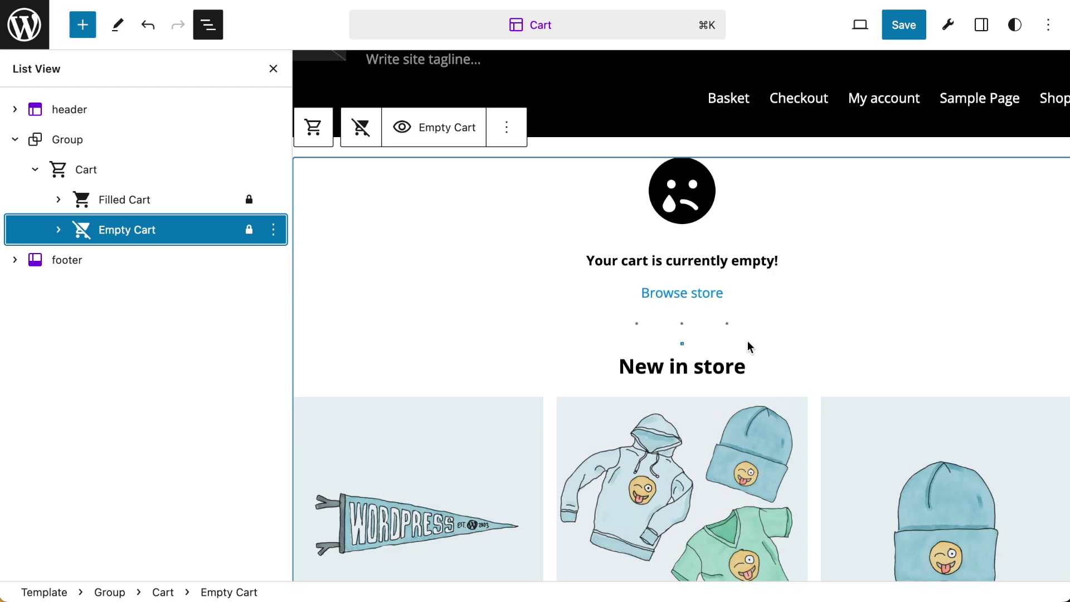
scroll(754, 372, "down", 5)
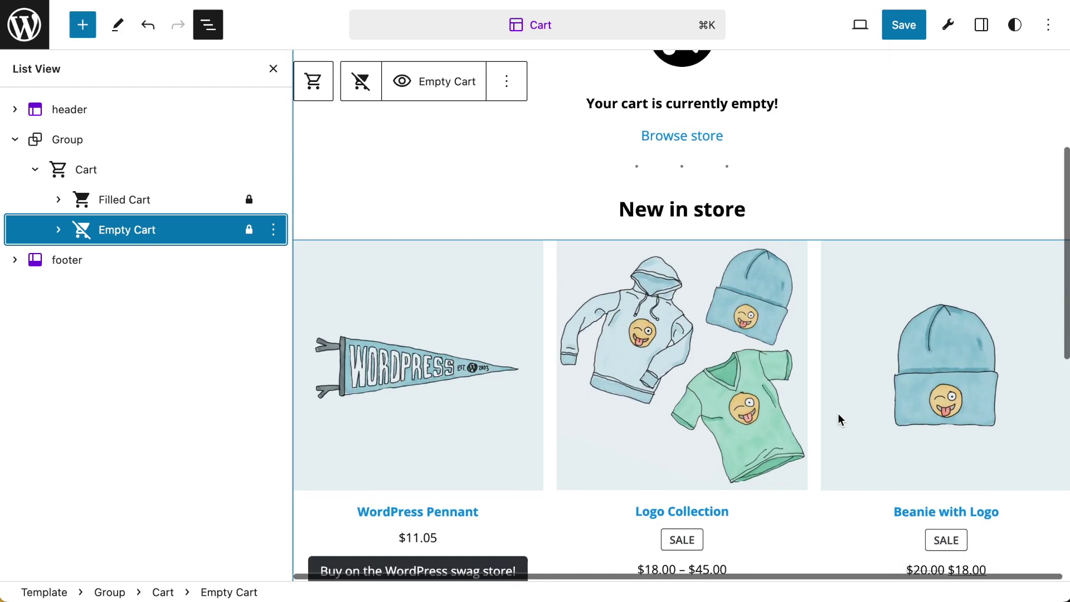
scroll(767, 363, "down", 4)
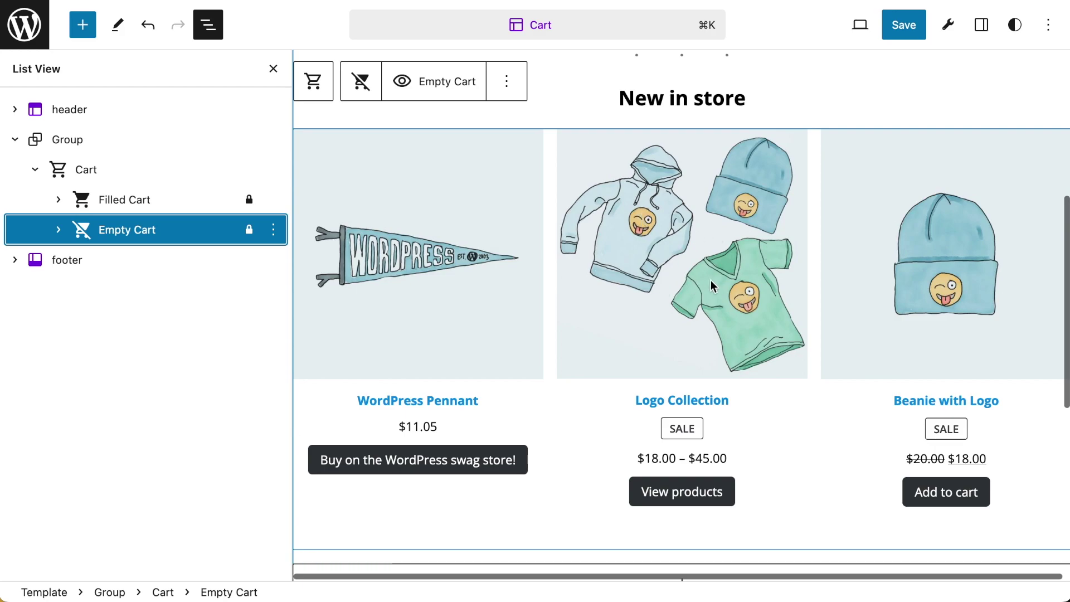
scroll(711, 286, "up", 3)
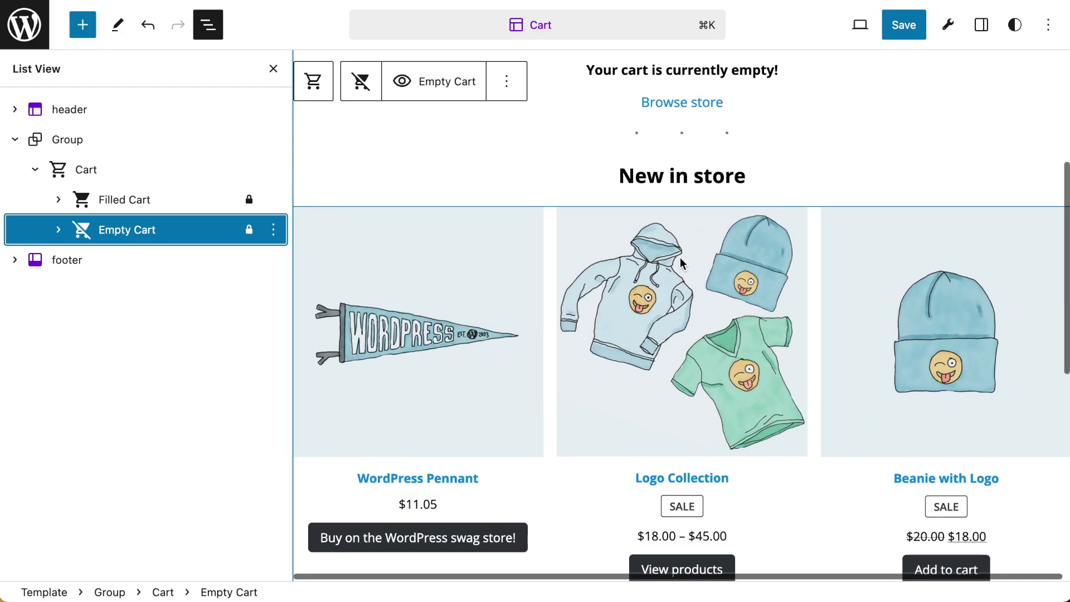
scroll(680, 262, "up", 5)
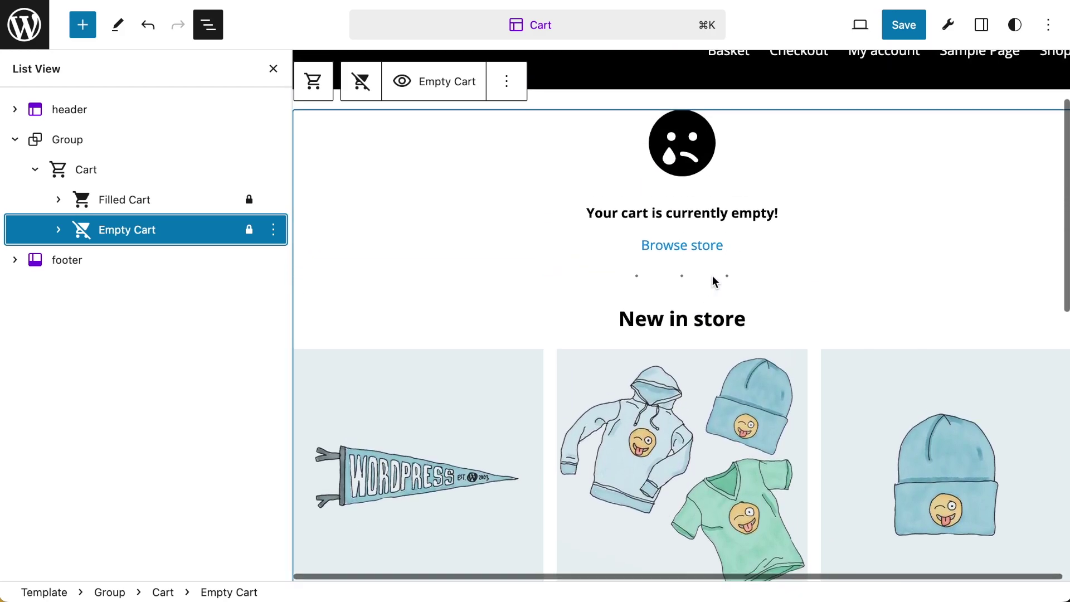
Switch back to Filled Cart and expand Cart Items, Cart Totals, Cart Cross-Sells and Order Summary.
left_click(133, 206)
left_click(58, 199)
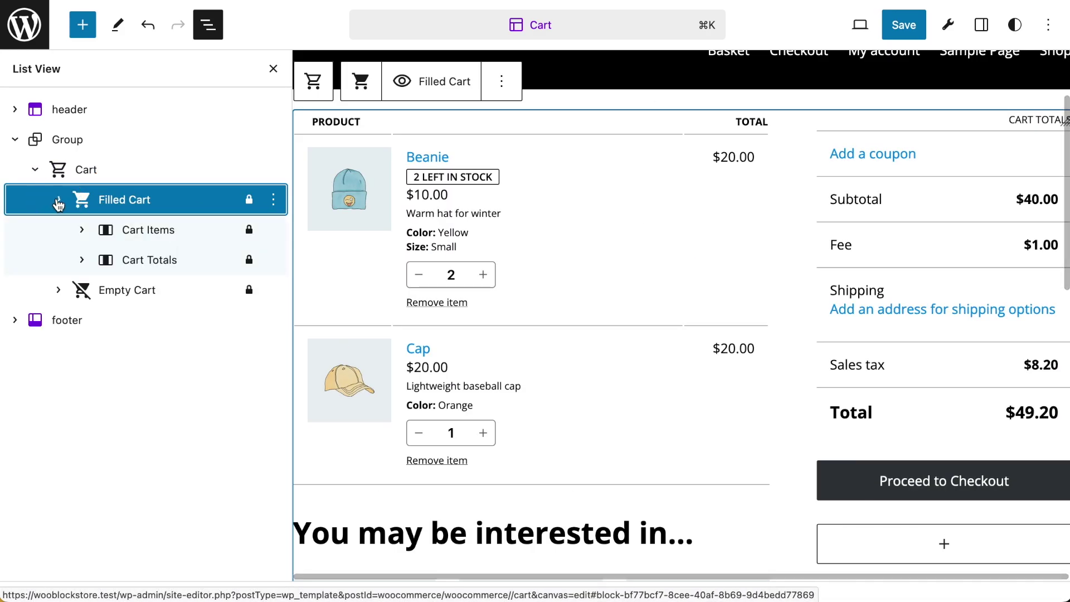
left_click(82, 260)
left_click(82, 230)
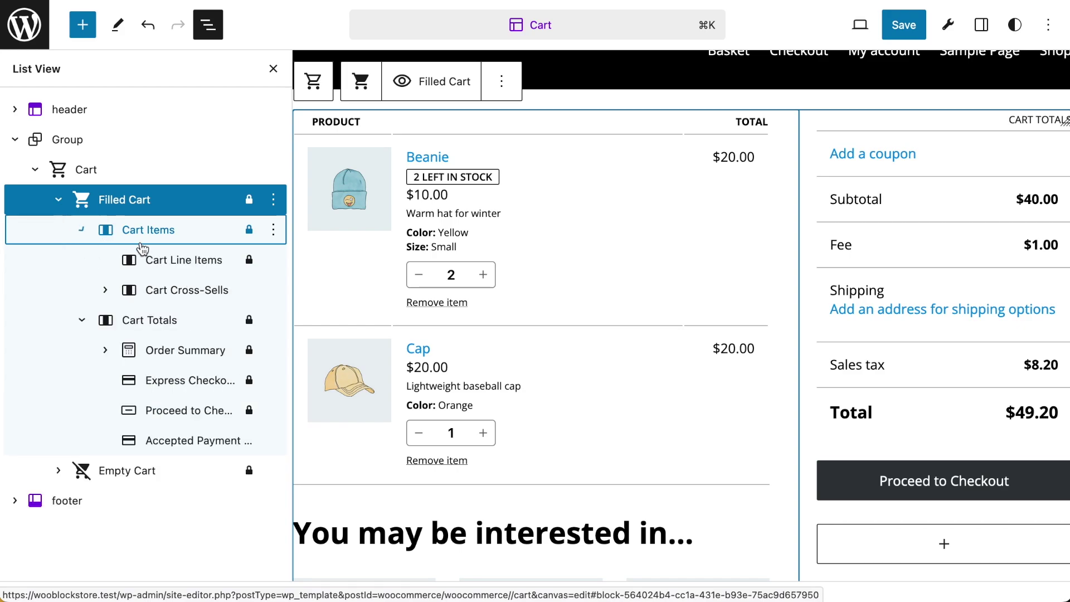
left_click(105, 290)
left_click(105, 410)
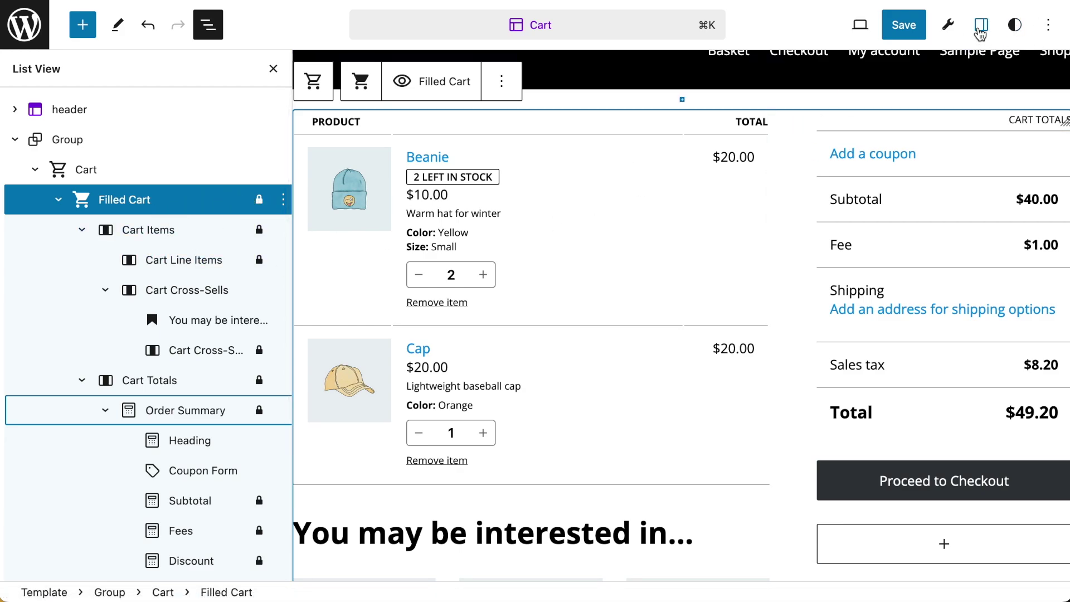
Review the Filled Cart and Cart Items block settings in the Settings sidebar.
left_click(982, 25)
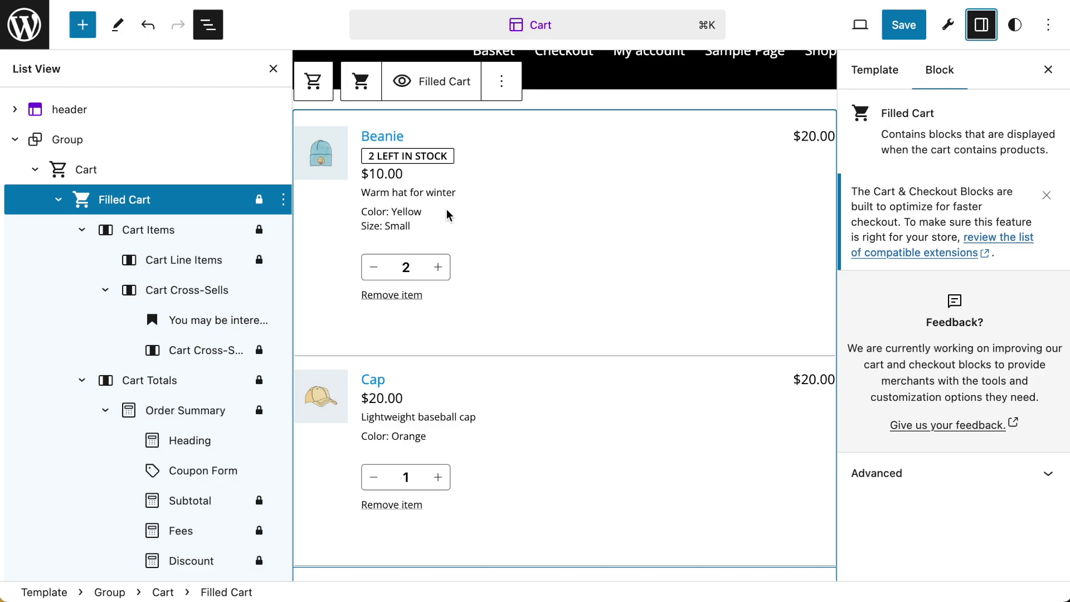
left_click(143, 229)
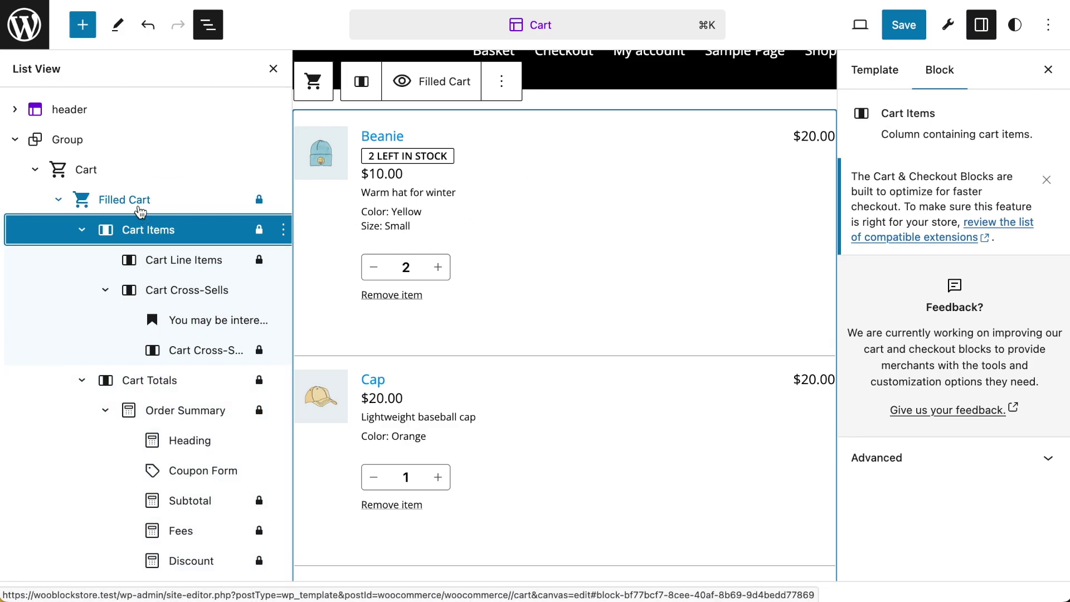
left_click(140, 209)
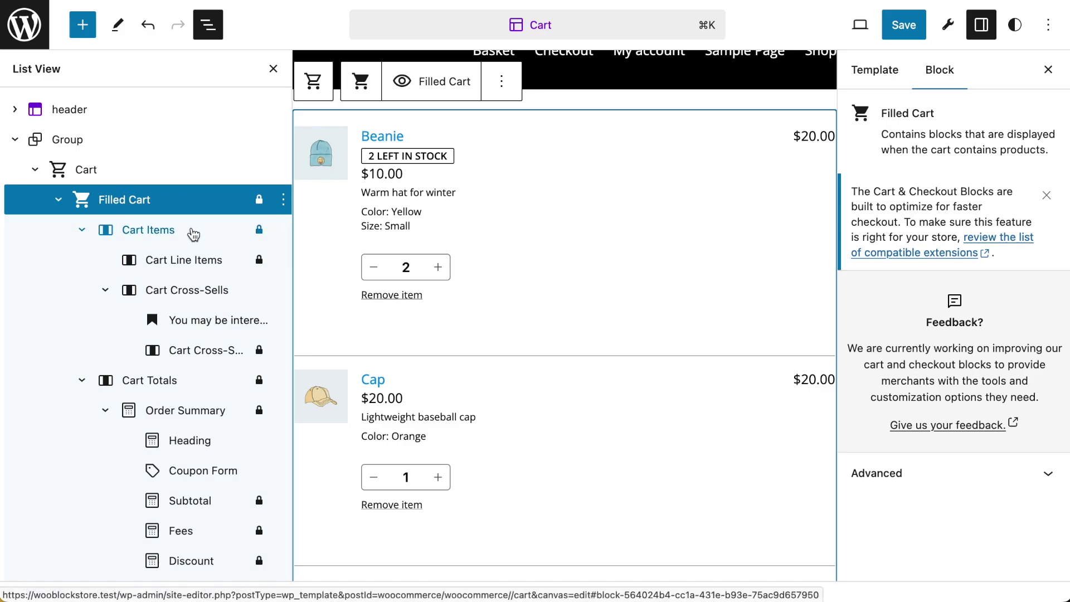
left_click(194, 233)
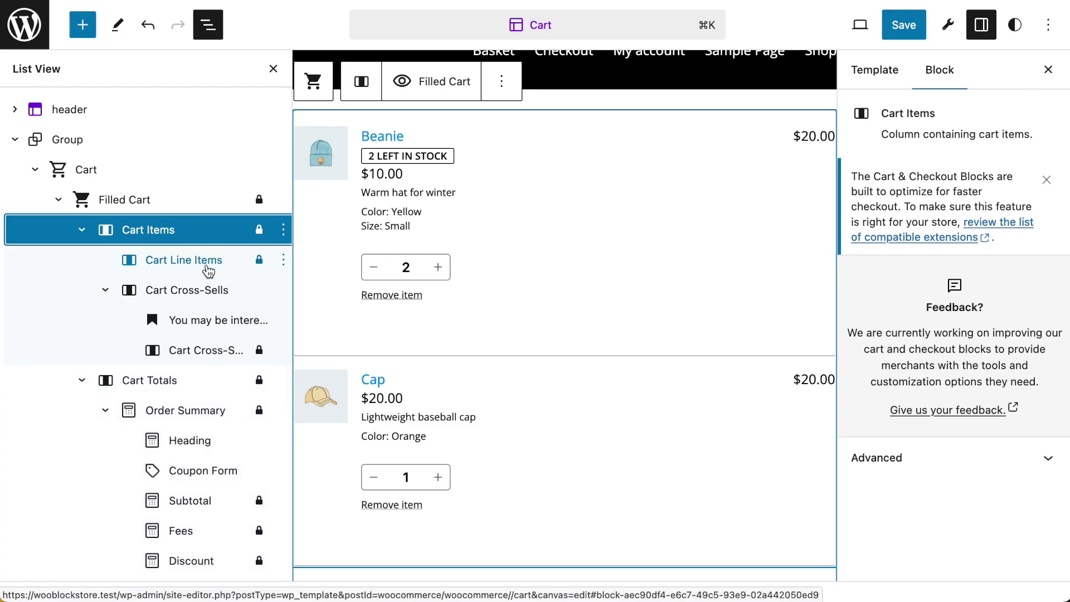
Save the reverted Cart template.
scroll(612, 292, "down", 2)
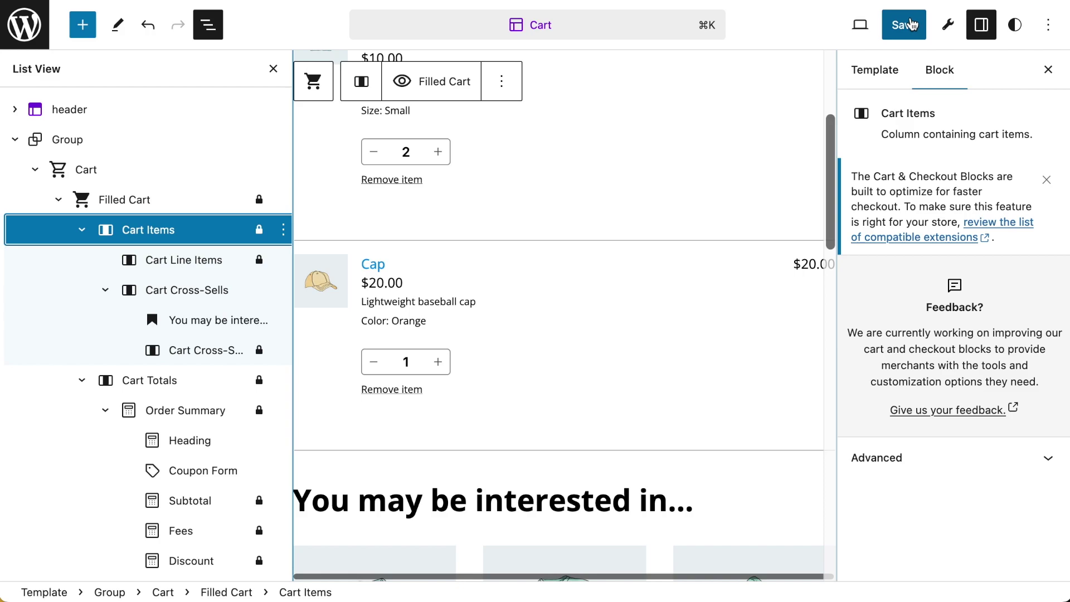
left_click(900, 25)
left_click(898, 25)
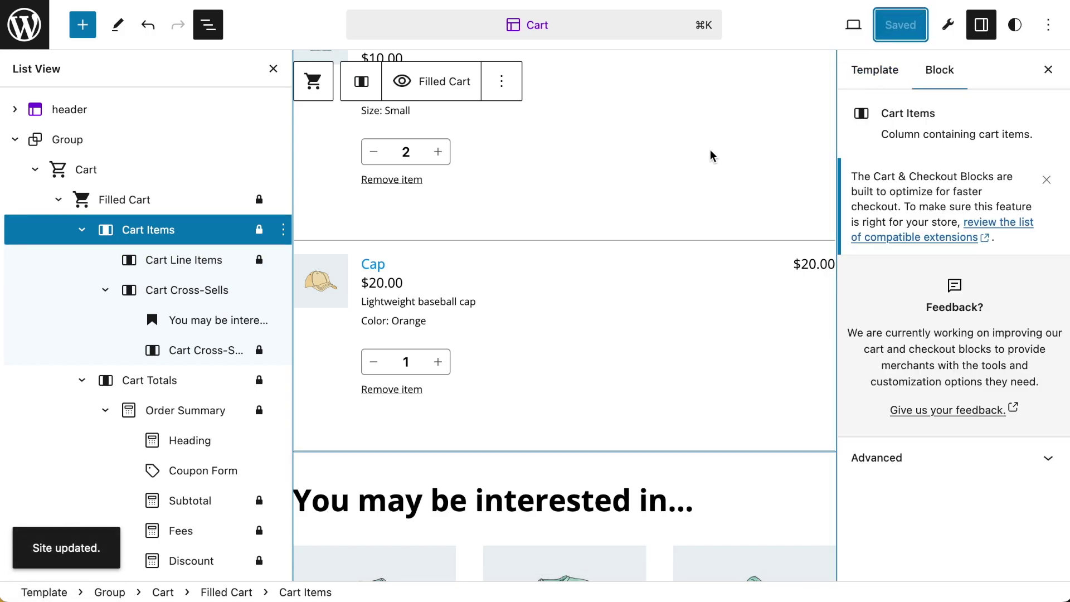
View the live cart page showing Beanie and Belt with a $73.00 total.
left_click(853, 26)
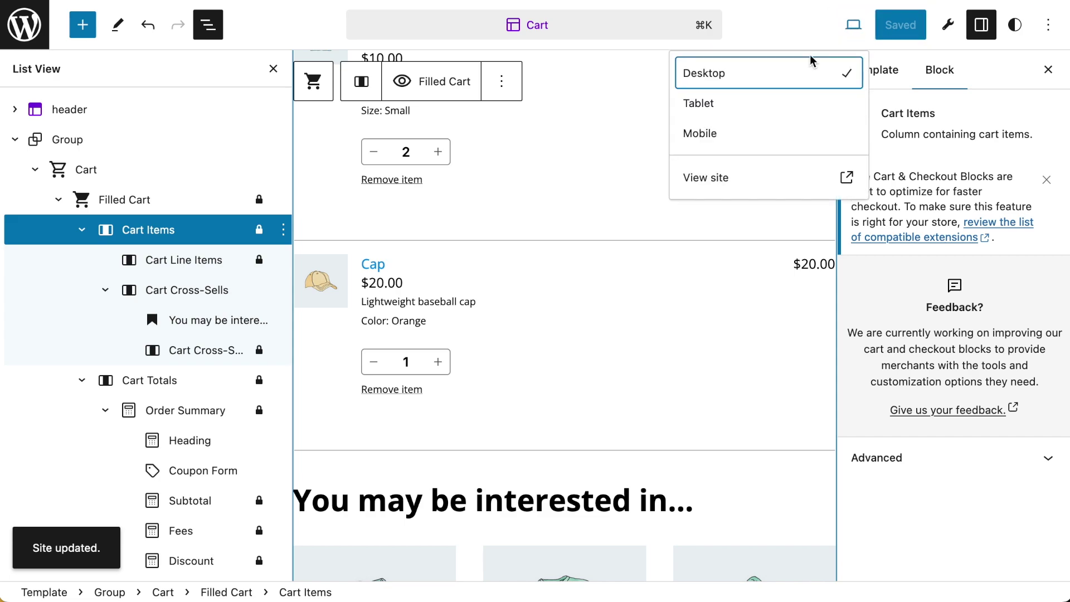
left_click(706, 177)
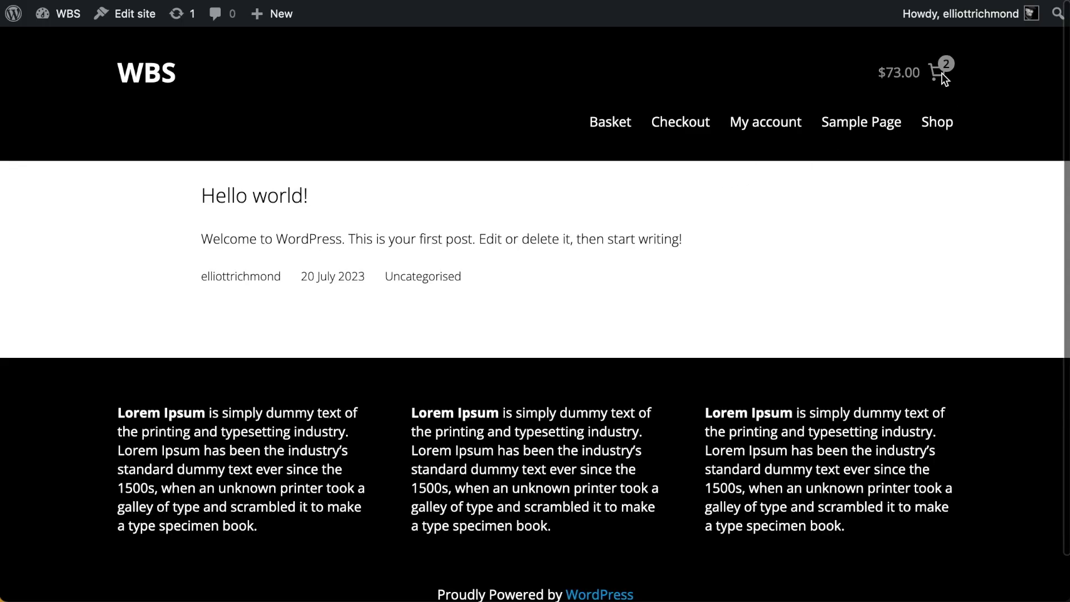
left_click(941, 75)
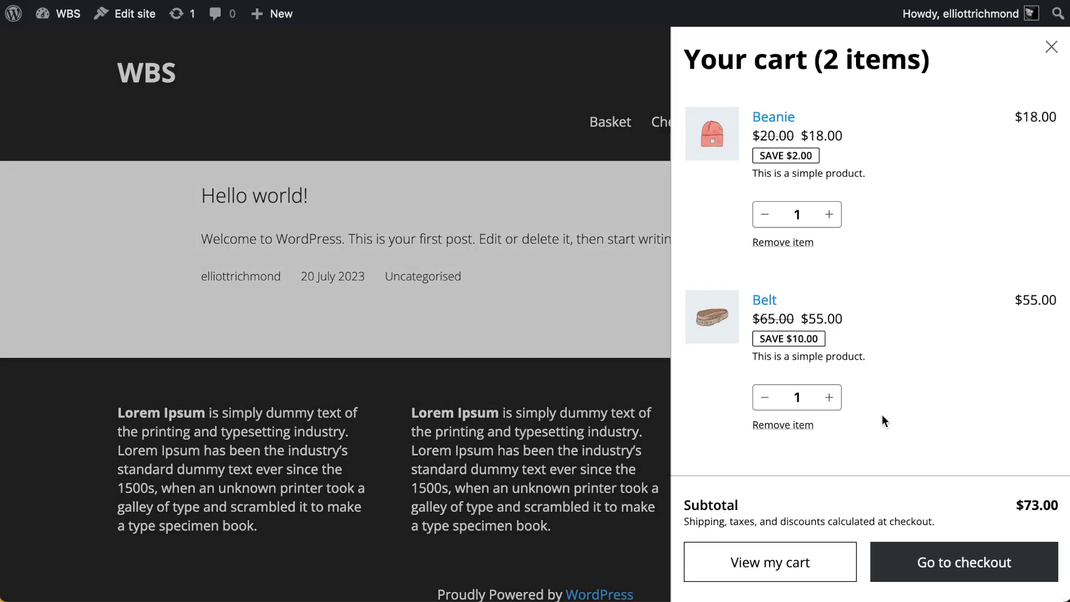
left_click(790, 566)
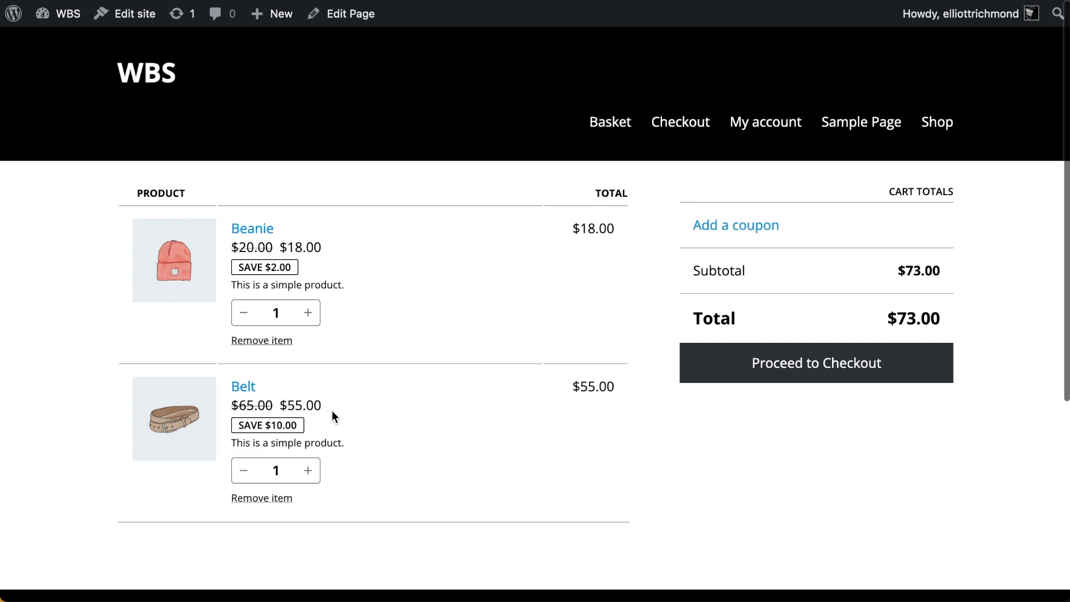
scroll(449, 416, "down", 3)
scroll(449, 417, "up", 3)
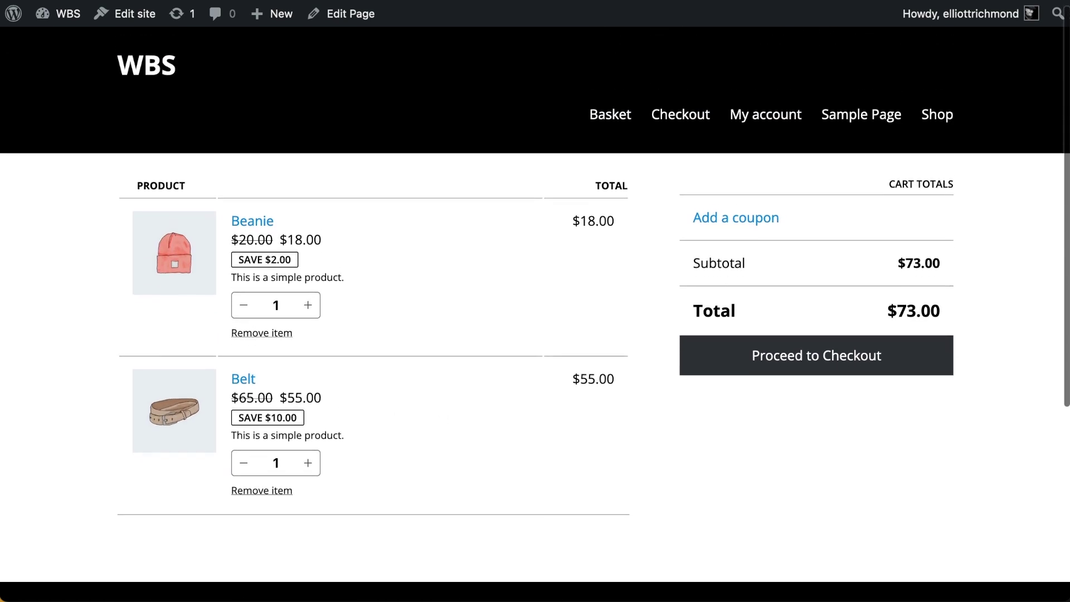
scroll(310, 223, "up", 1)
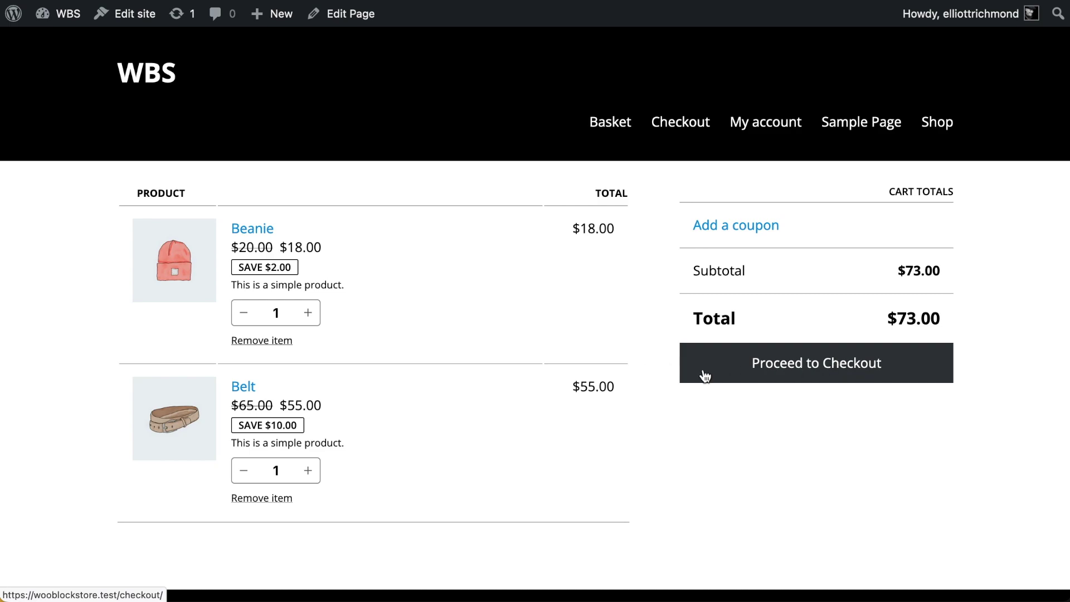
Continue from the storefront basket to checkout, then go to the Site Editor.
left_click(813, 369)
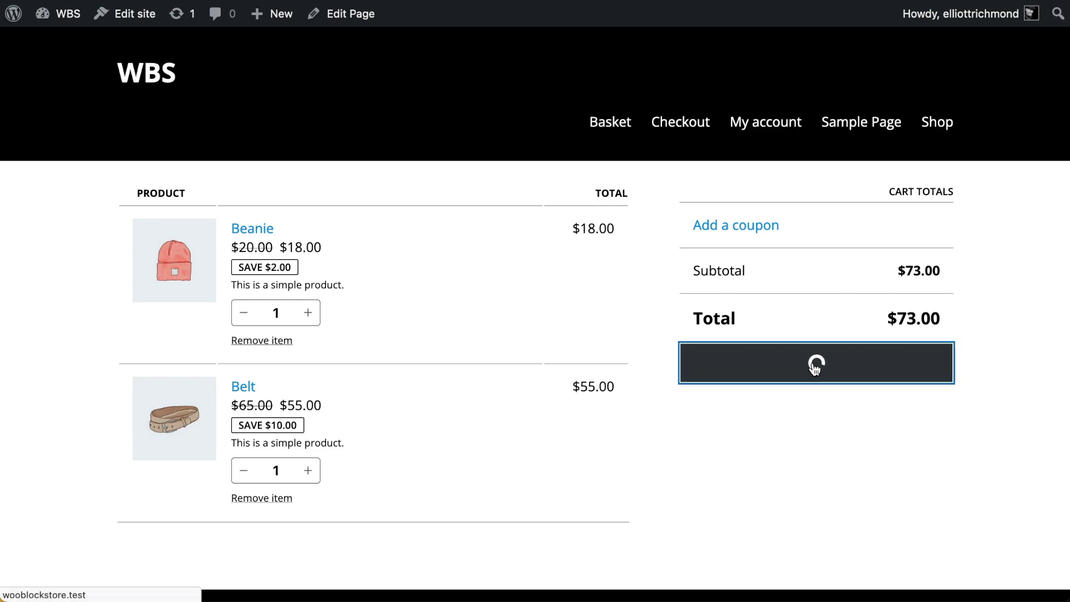
scroll(548, 399, "down", 2)
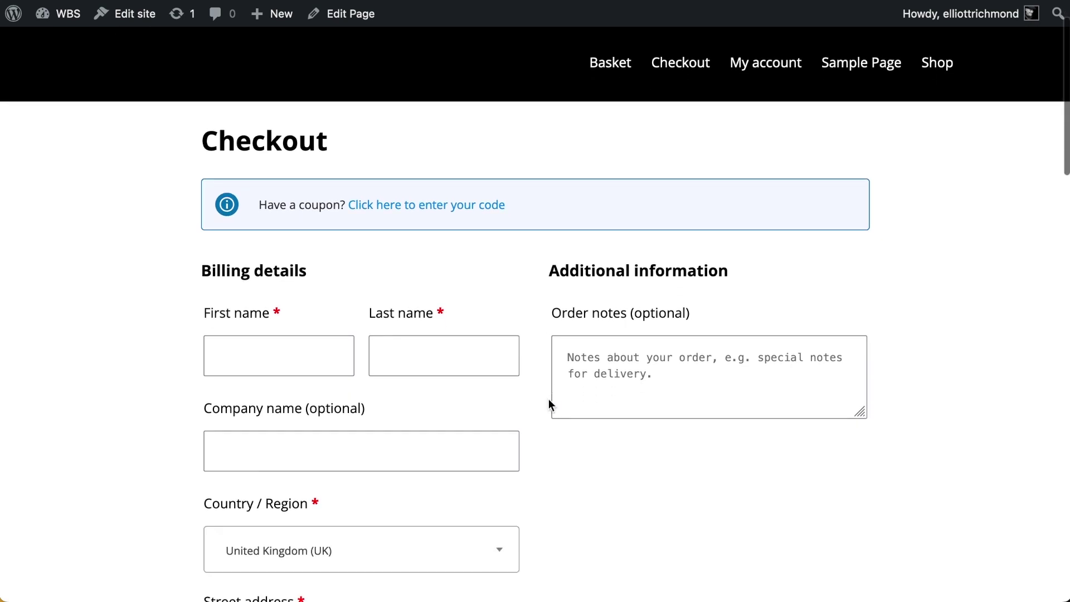
left_click(134, 19)
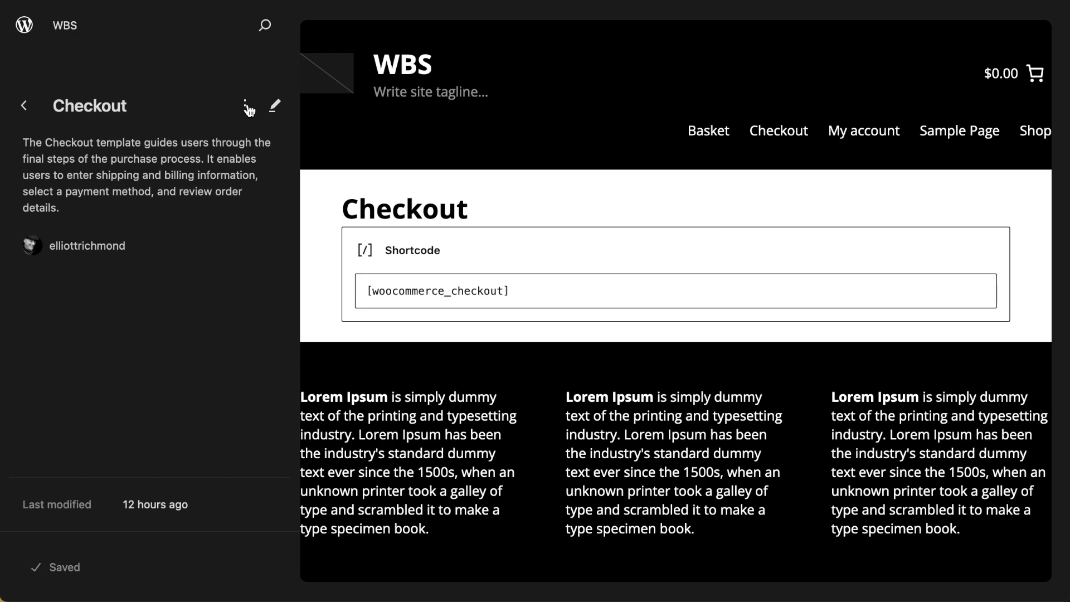
Clear the Checkout template's customizations to restore the default block checkout.
left_click(246, 107)
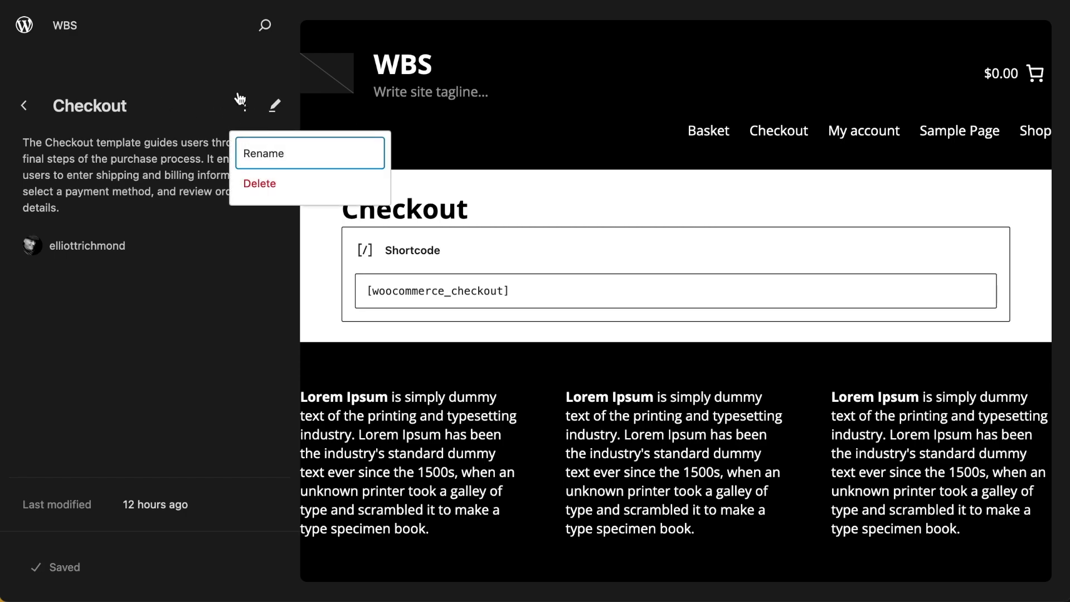
left_click(24, 107)
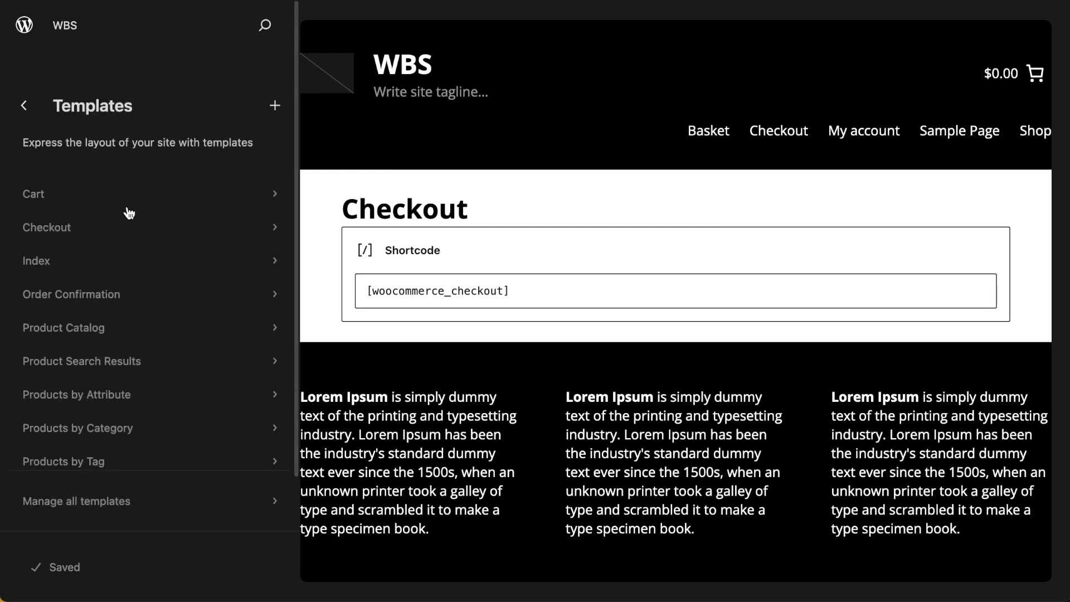
left_click(62, 229)
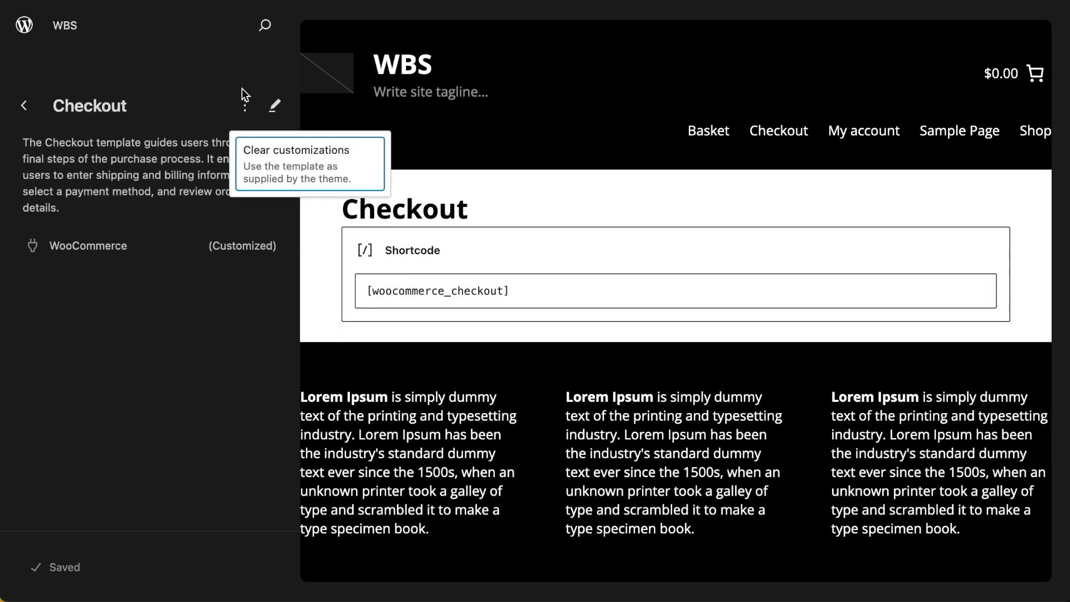
left_click(304, 160)
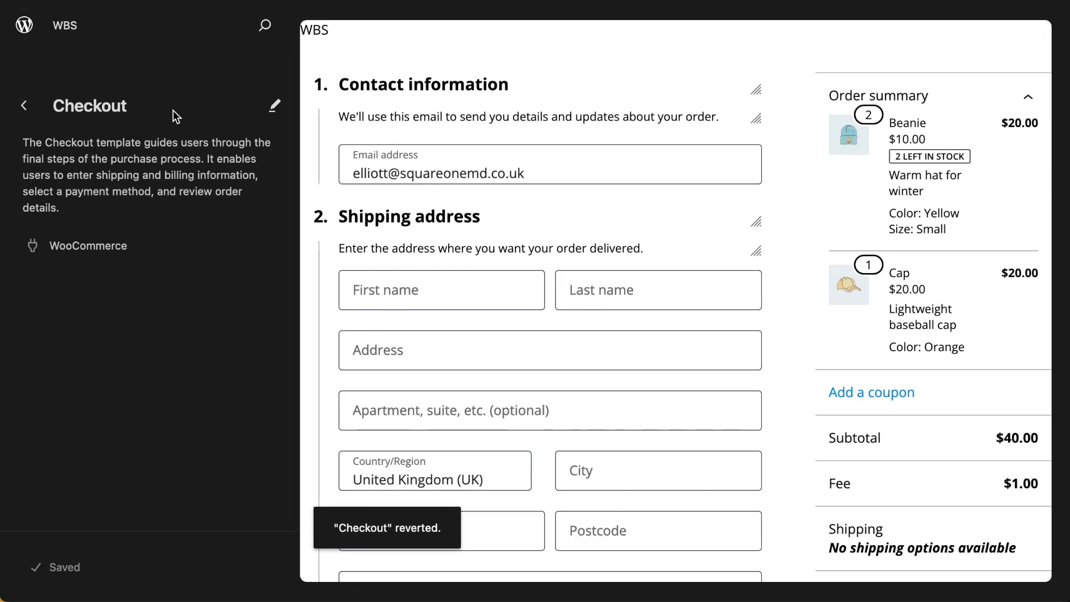
Delete the Checkout Header block from the Checkout template via List View.
left_click(685, 59)
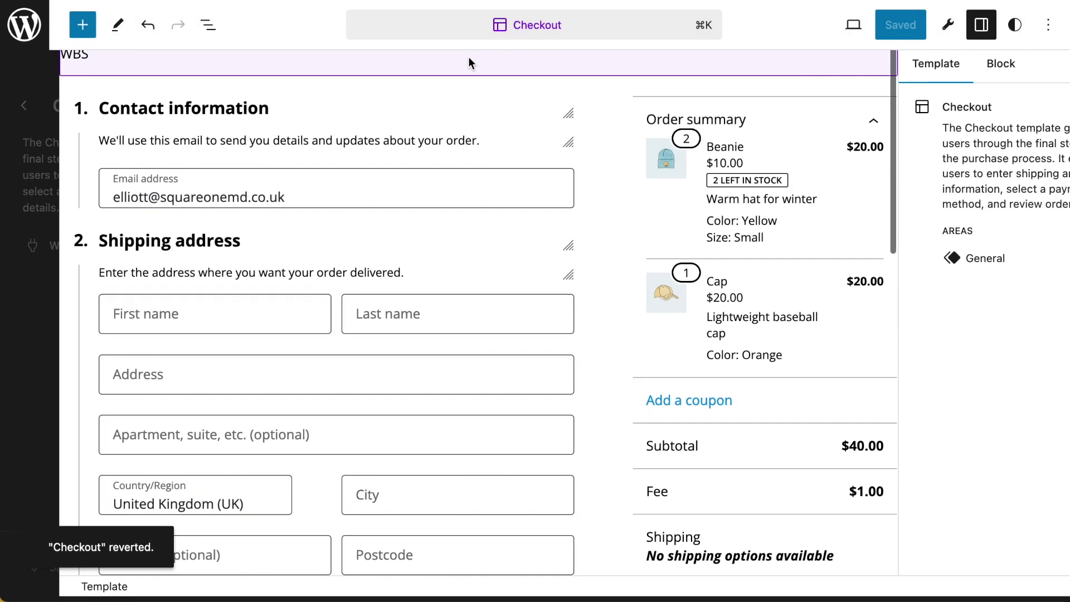
left_click(208, 24)
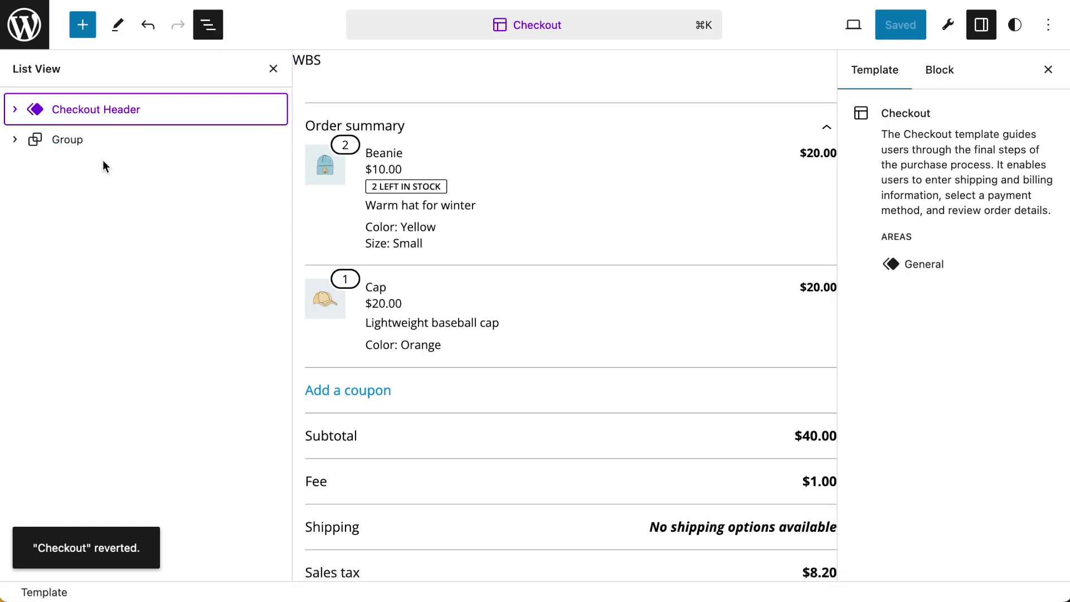
left_click(273, 110)
left_click(303, 464)
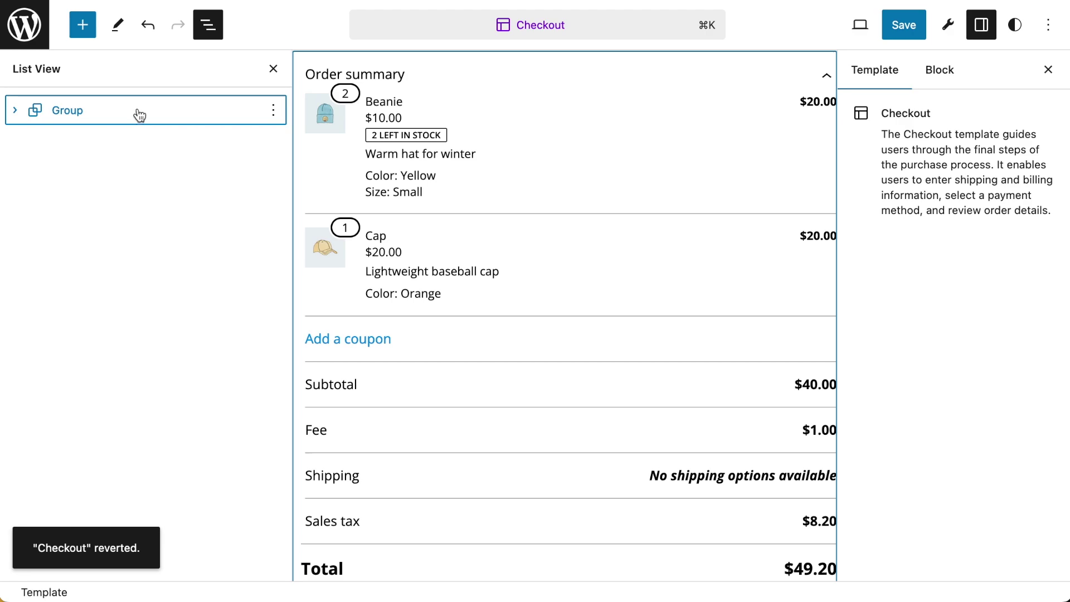
Insert the site Header and Footer template parts, found by searching 'temp'.
left_click(86, 32)
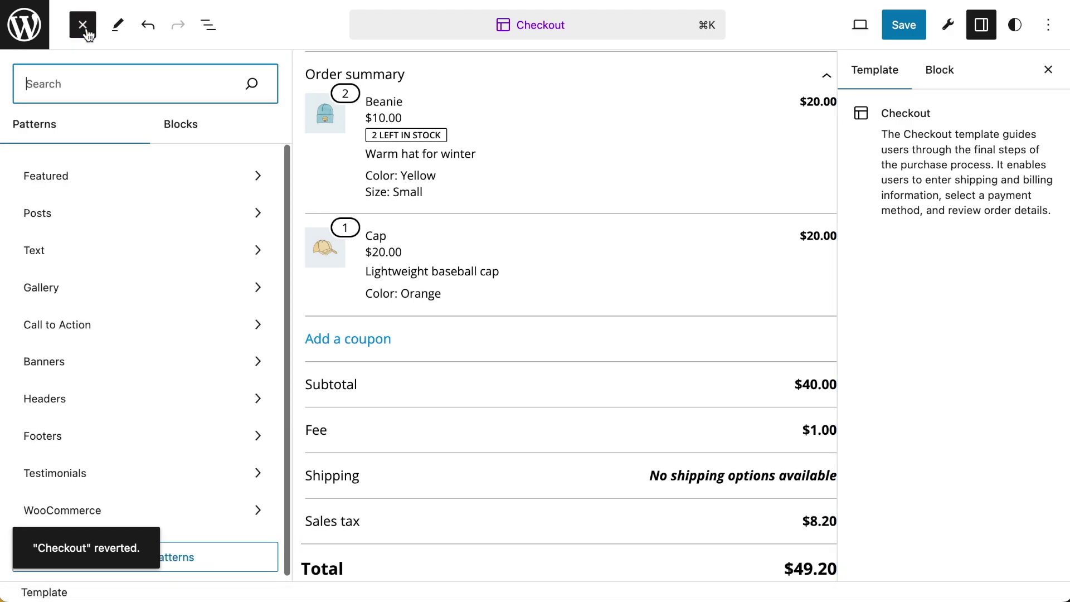
type("temp")
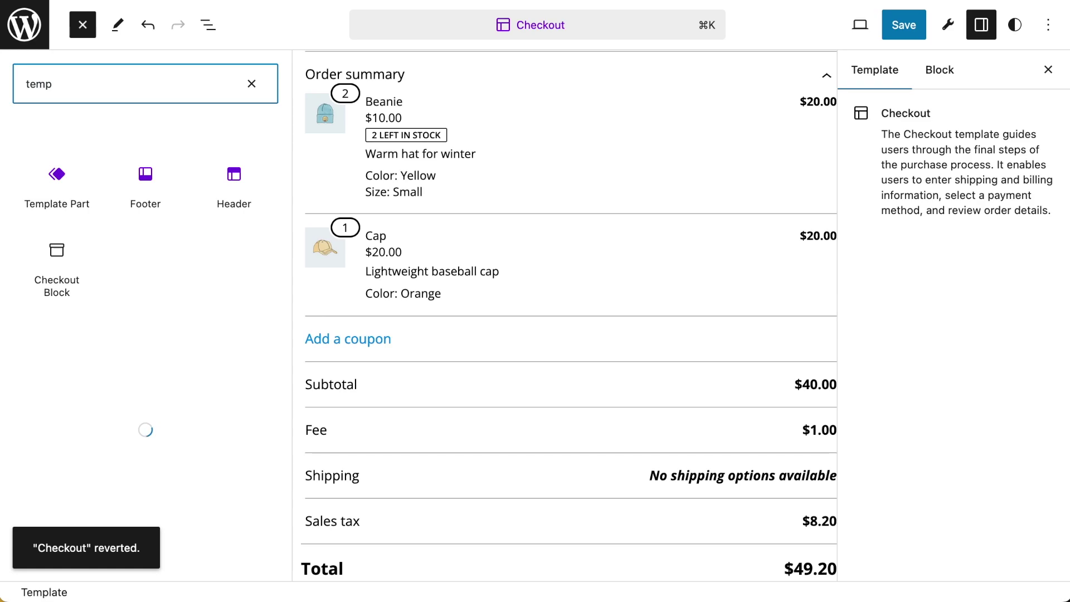
left_click(234, 181)
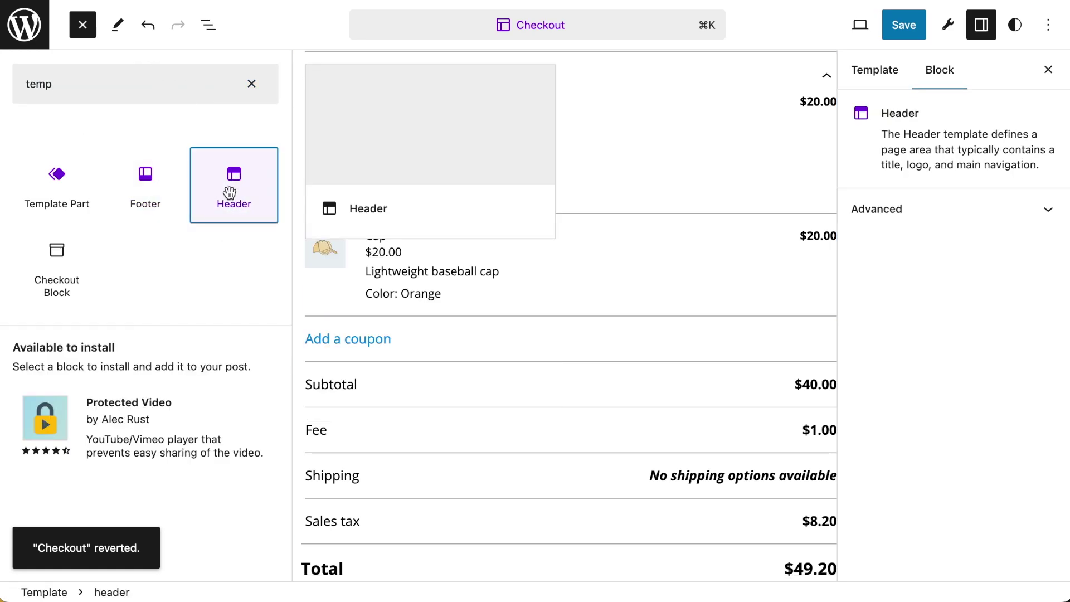
scroll(573, 337, "down", 5)
scroll(569, 337, "down", 10)
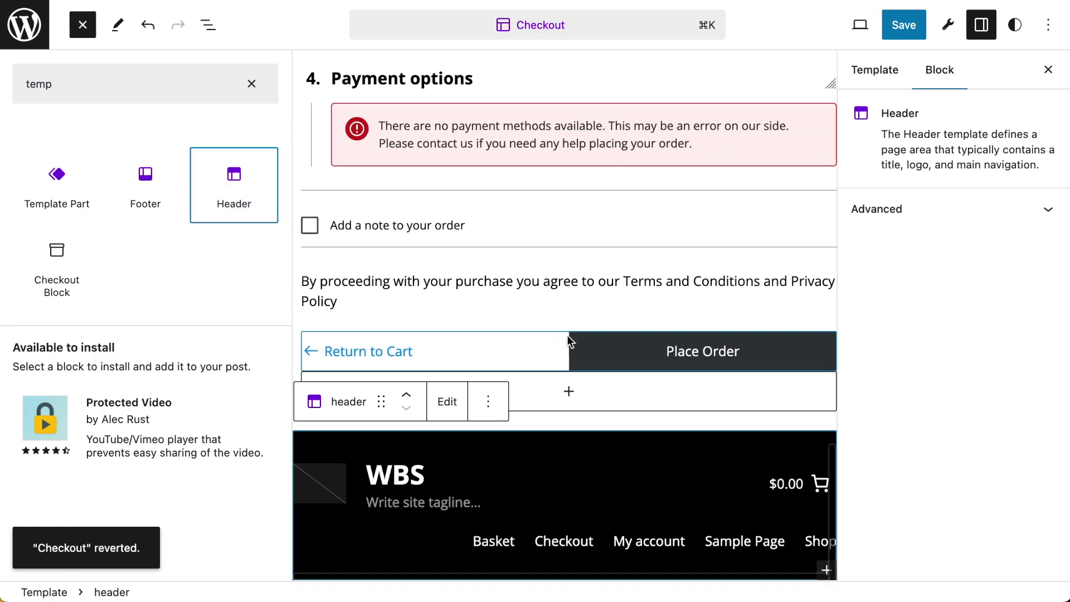
scroll(426, 256, "up", 15)
scroll(418, 248, "down", 10)
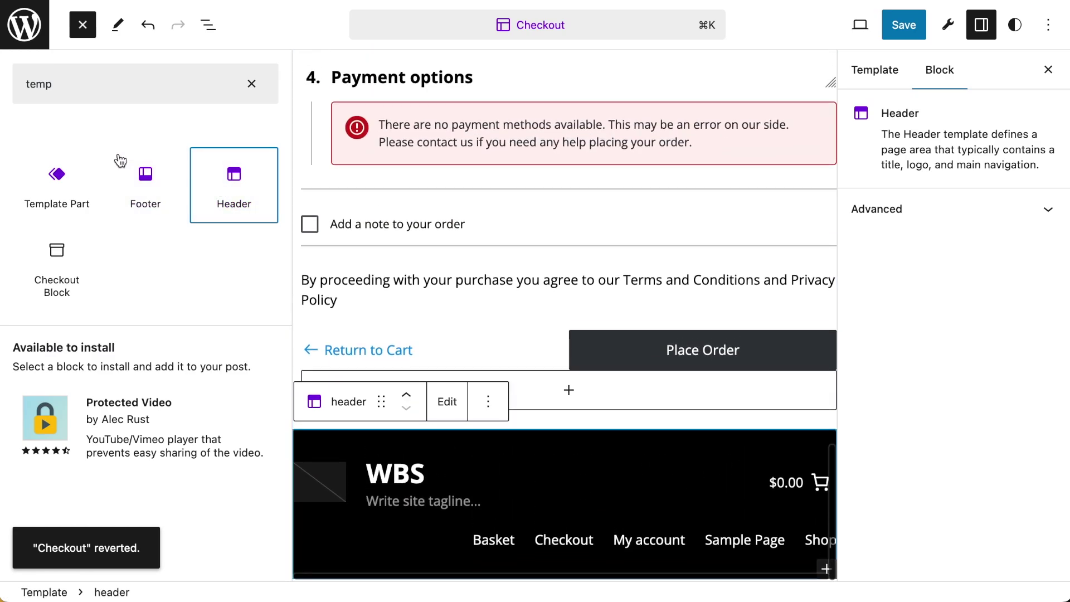
left_click(145, 177)
scroll(530, 353, "down", 5)
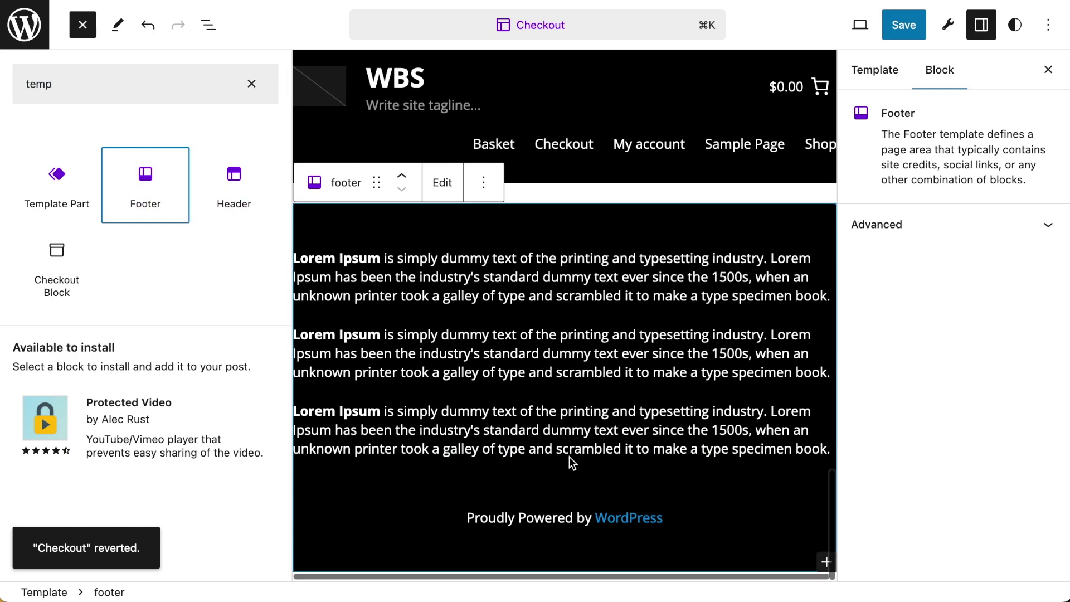
scroll(510, 240, "up", 10)
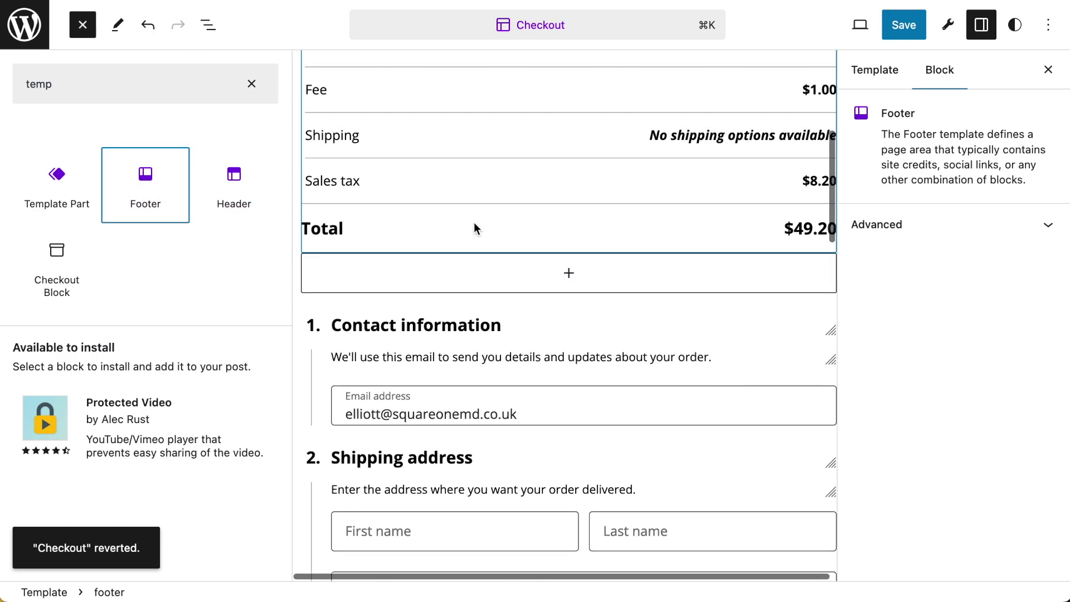
left_click(207, 25)
In List View, move the header block above the checkout Group.
left_click(207, 25)
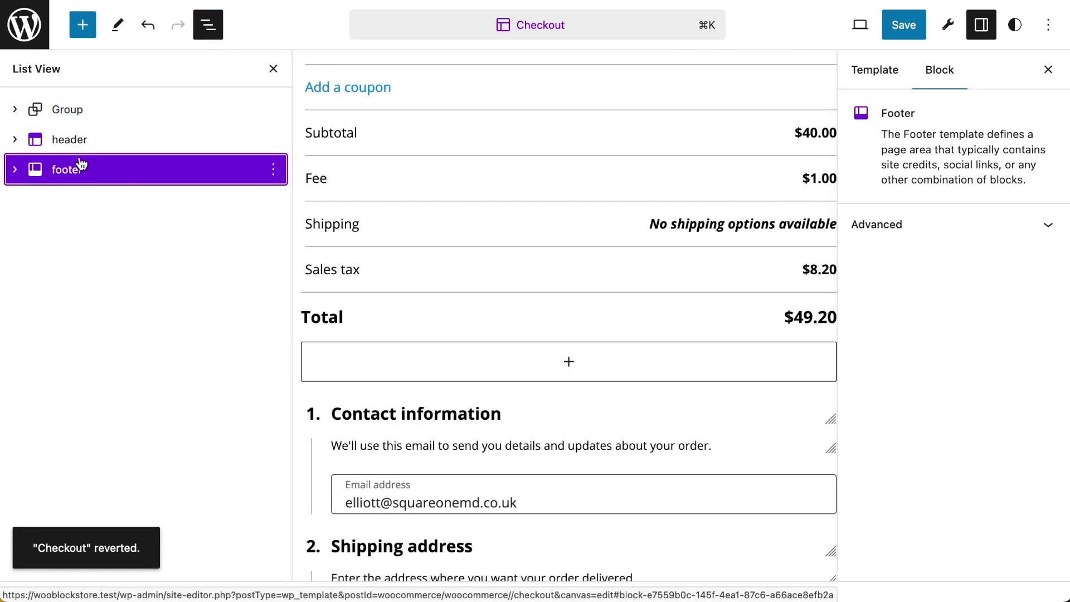
left_click_drag(63, 143, 90, 86)
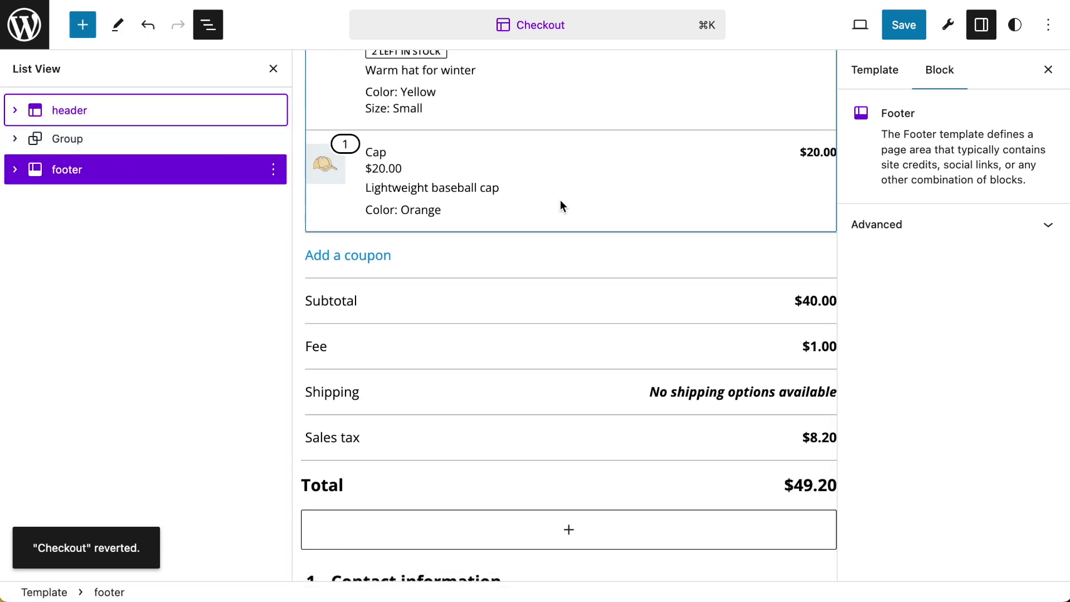
scroll(591, 203, "up", 5)
scroll(572, 470, "down", 15)
Expand Group > Checkout > Checkout Fields in List View and close the settings sidebar.
left_click(69, 144)
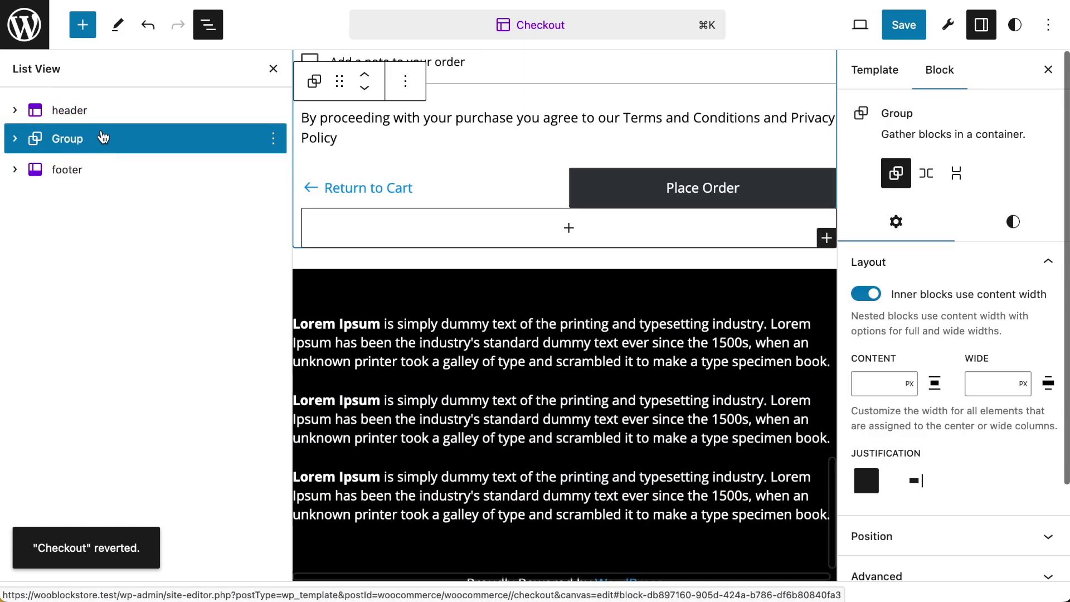
left_click(15, 138)
left_click(34, 169)
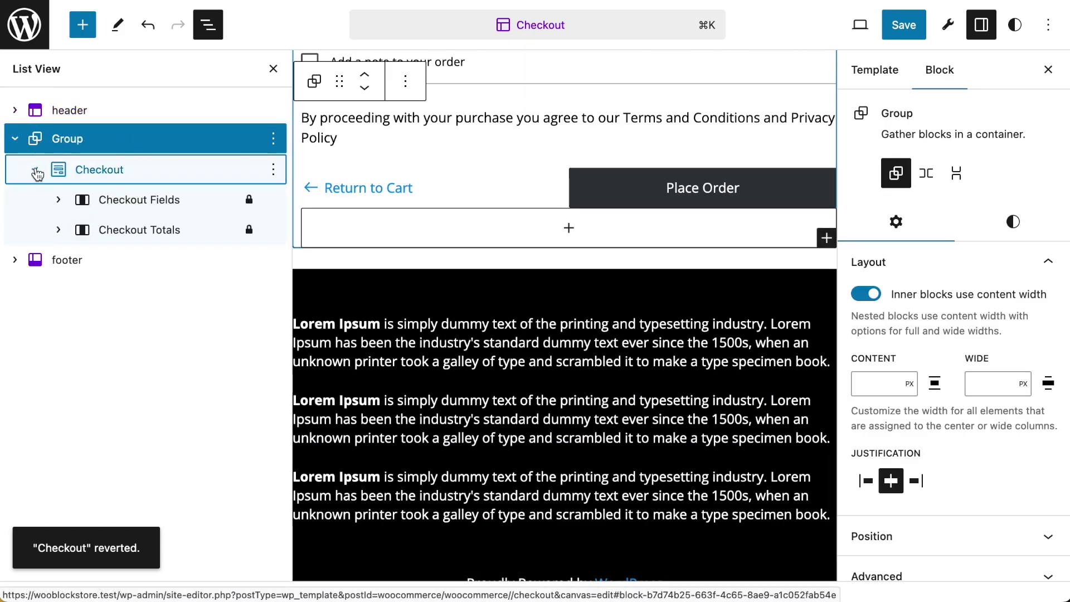
left_click(58, 199)
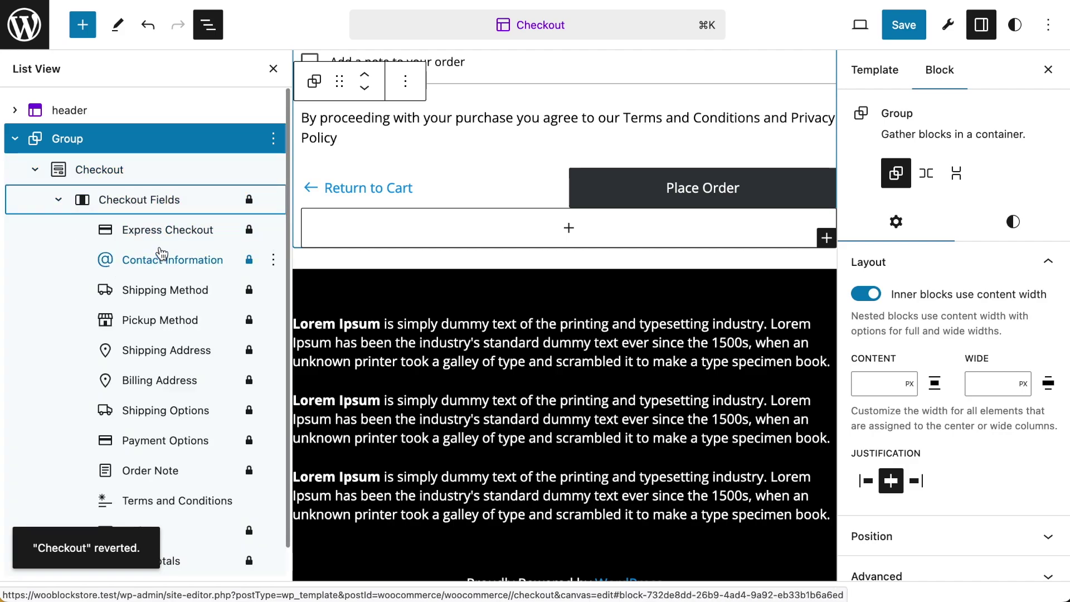
left_click(1054, 69)
Select the Shipping Address block under Checkout Fields and show its settings.
scroll(590, 238, "up", 15)
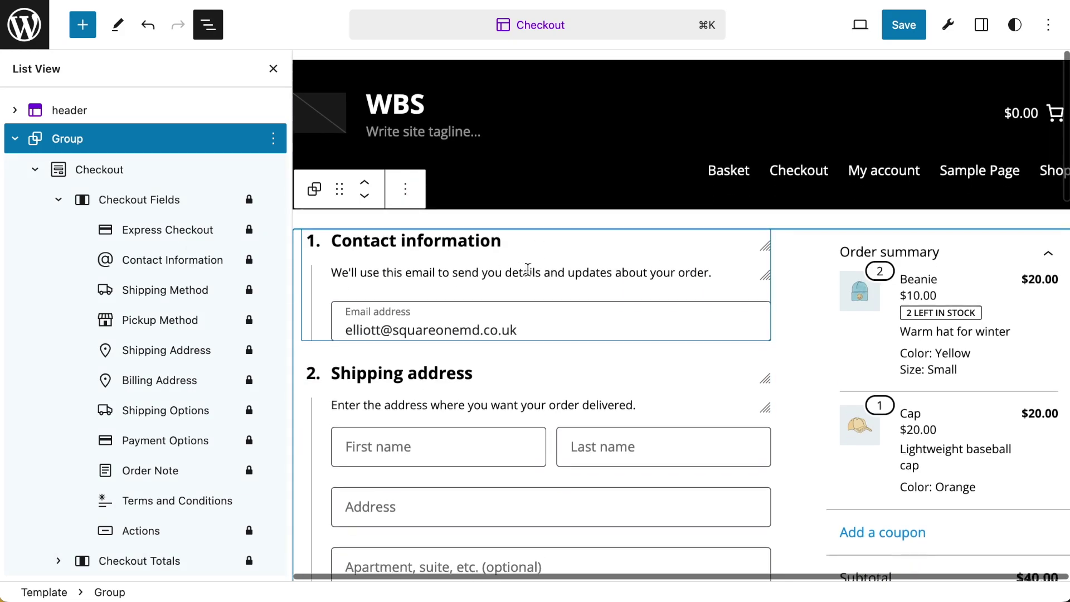
left_click(146, 200)
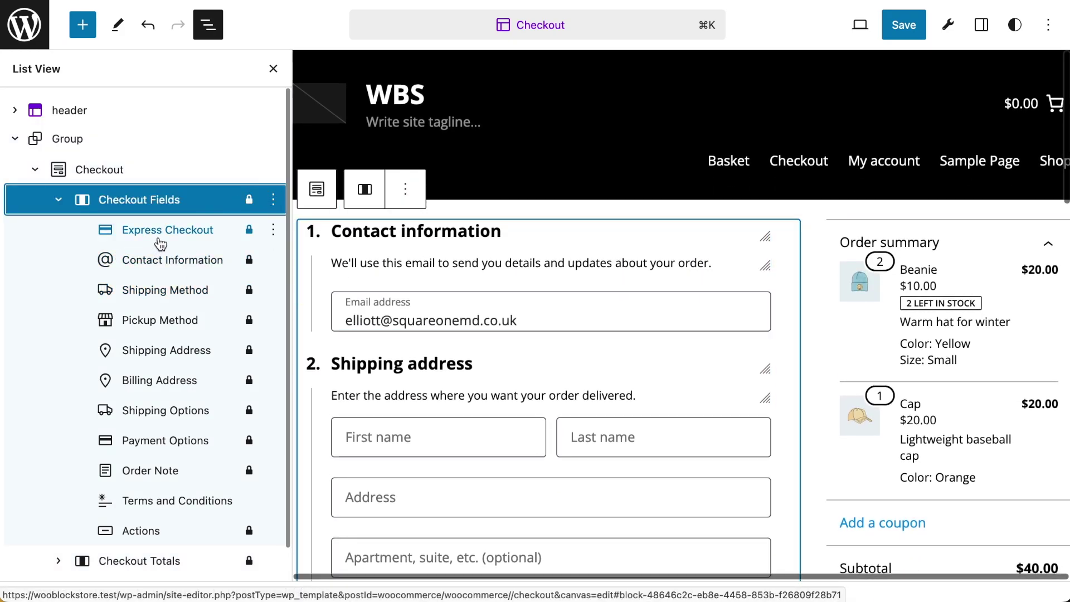
left_click(191, 351)
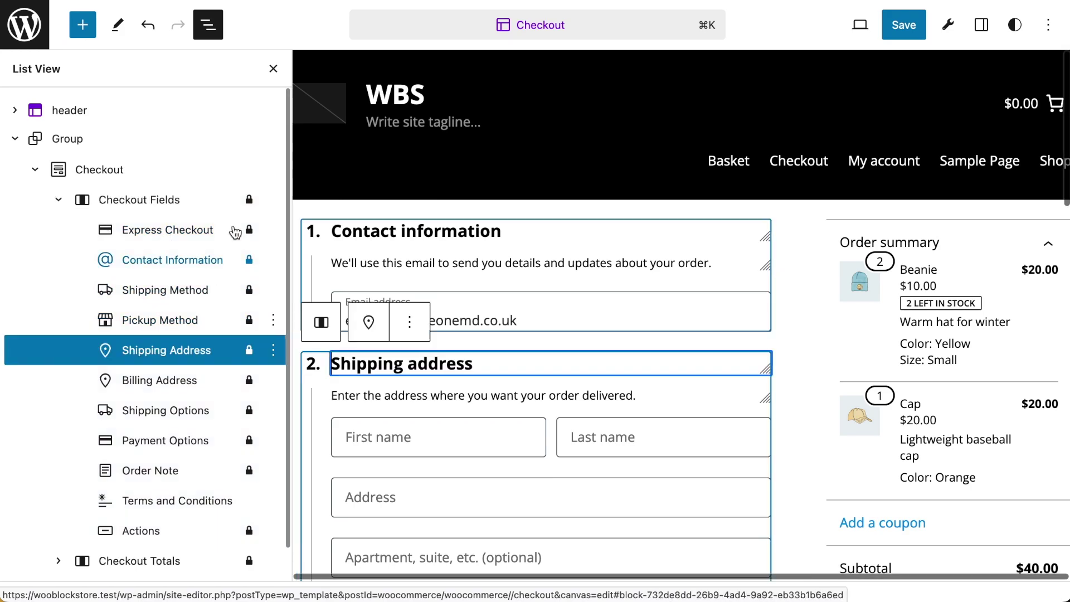
scroll(685, 350, "down", 1)
left_click(985, 27)
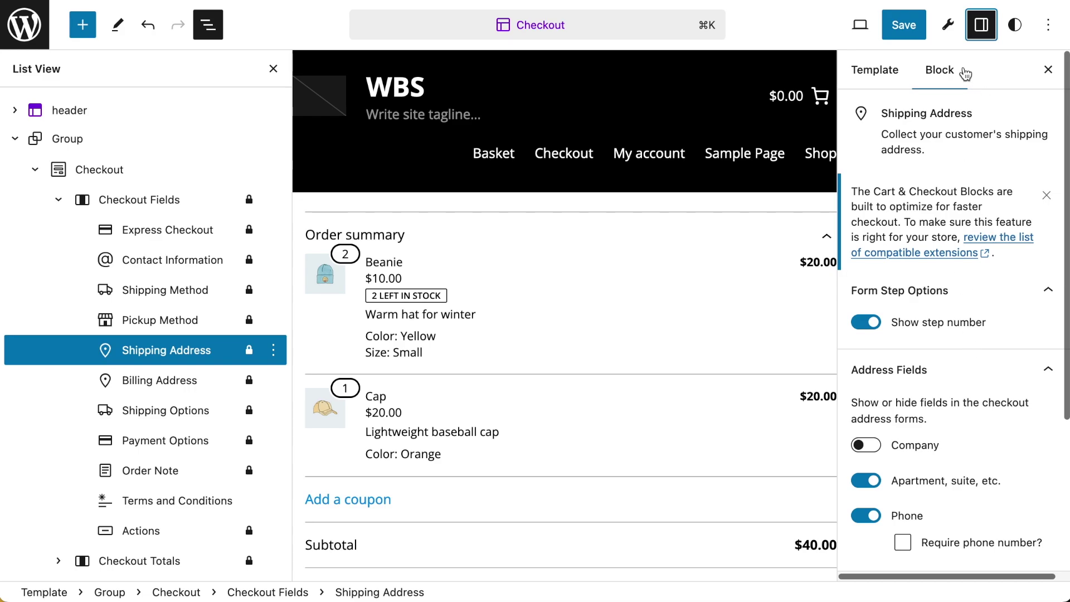
Scroll the canvas through the shipping fields: name, address, apartment, city, postcode and phone, with no company field.
scroll(897, 327, "down", 5)
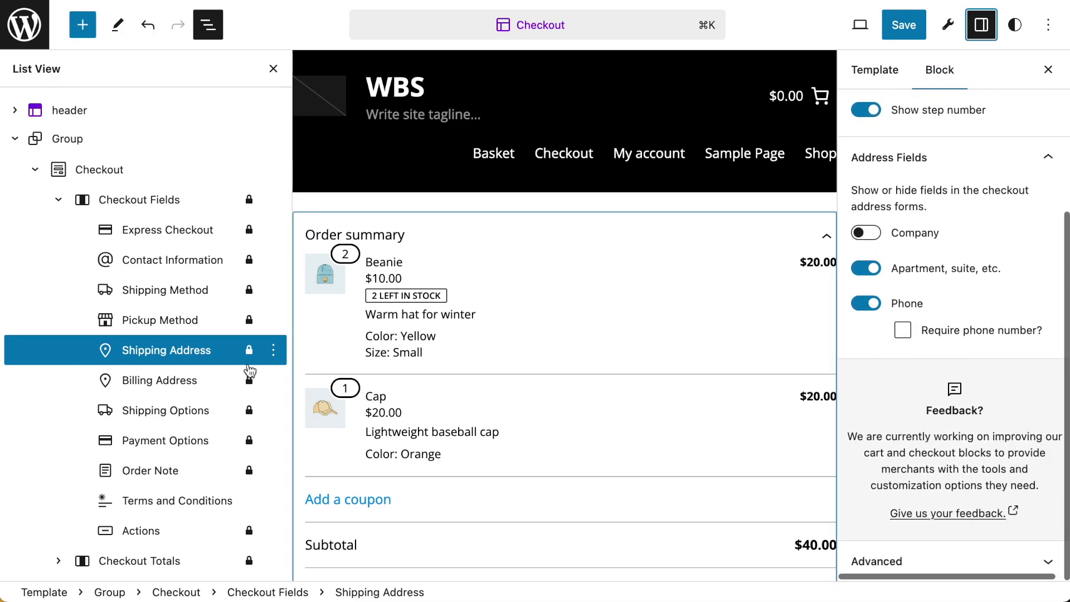
scroll(600, 362, "down", 7)
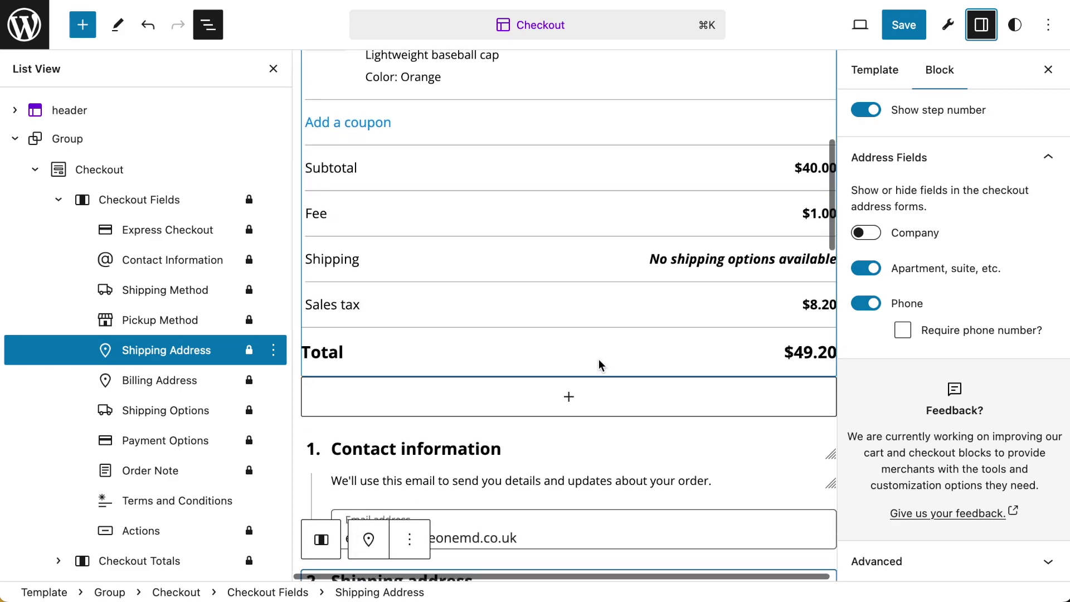
scroll(598, 362, "down", 3)
scroll(663, 385, "up", 3)
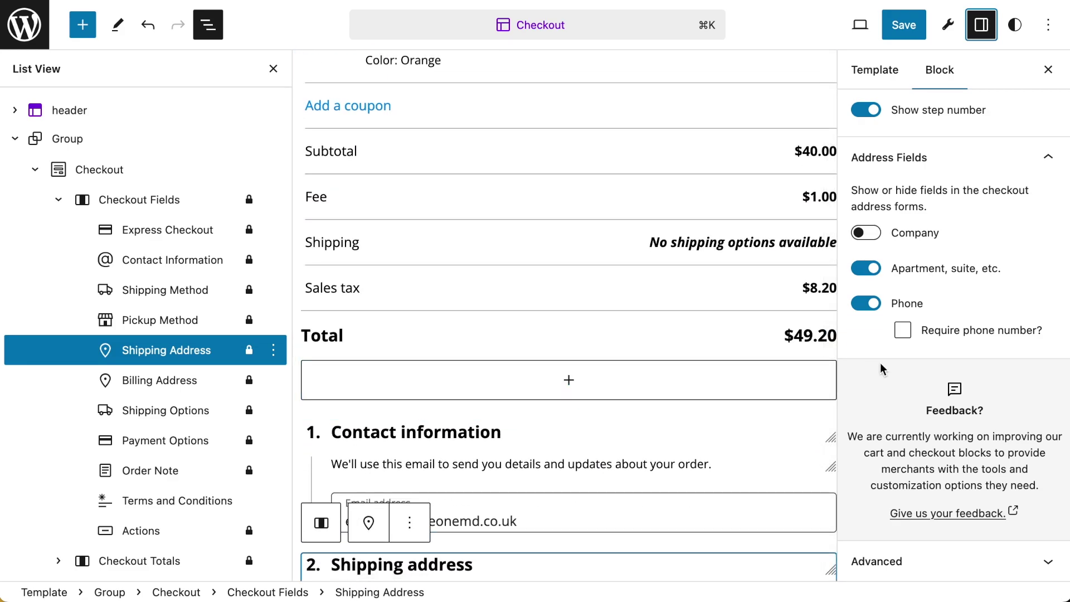
scroll(550, 392, "down", 3)
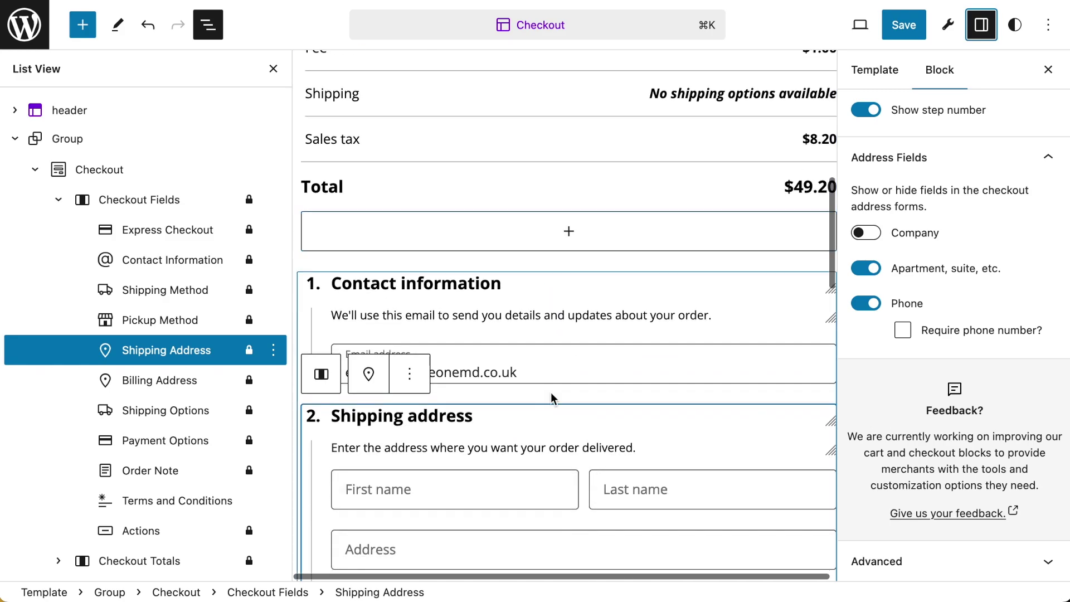
scroll(592, 410, "down", 7)
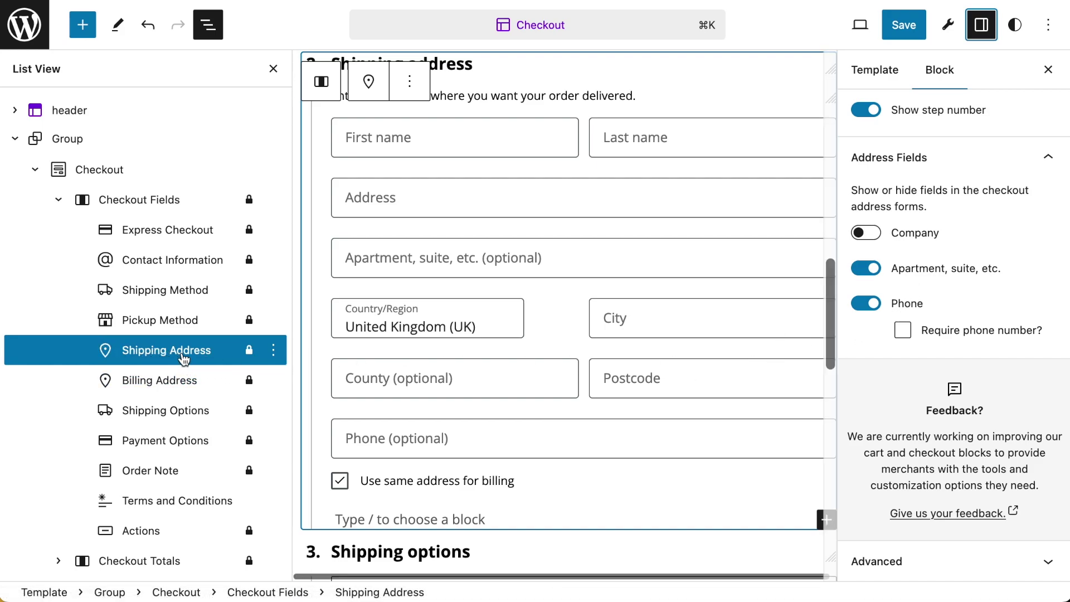
scroll(456, 216, "up", 1)
scroll(456, 215, "up", 2)
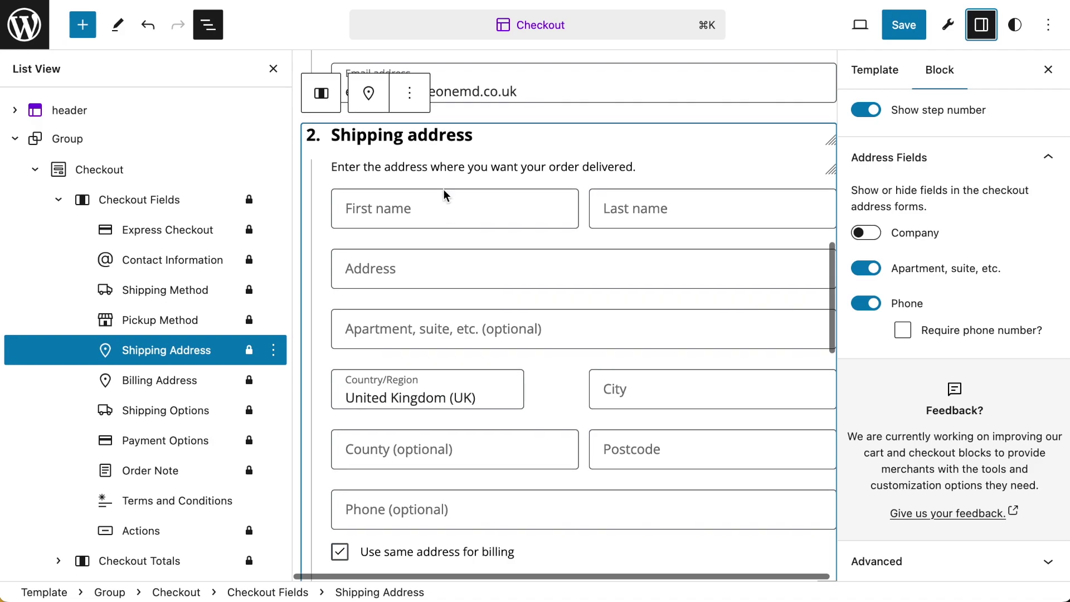
left_click(106, 349)
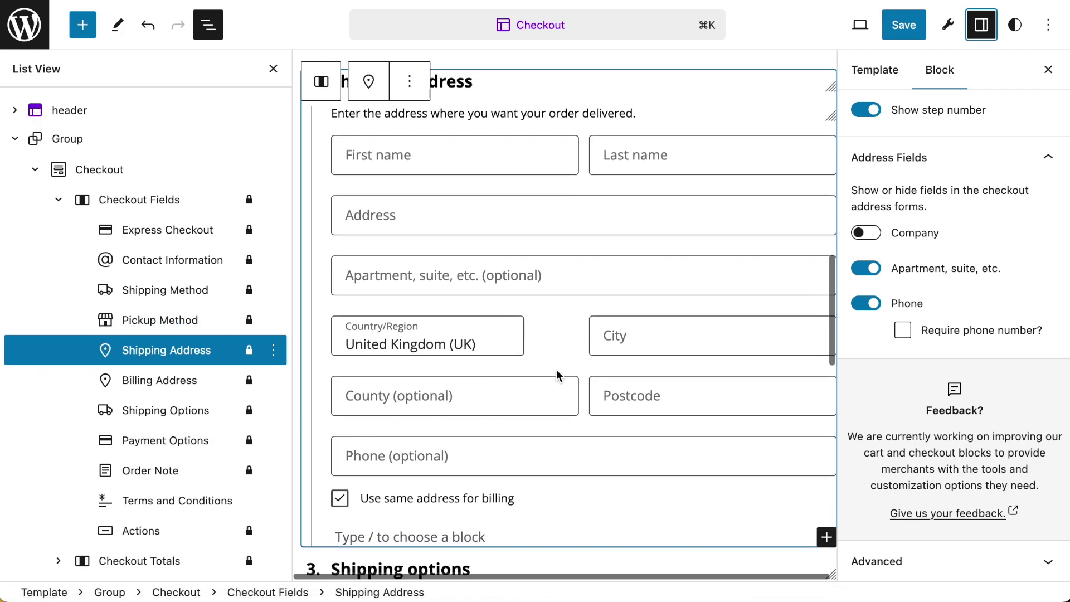
left_click(863, 234)
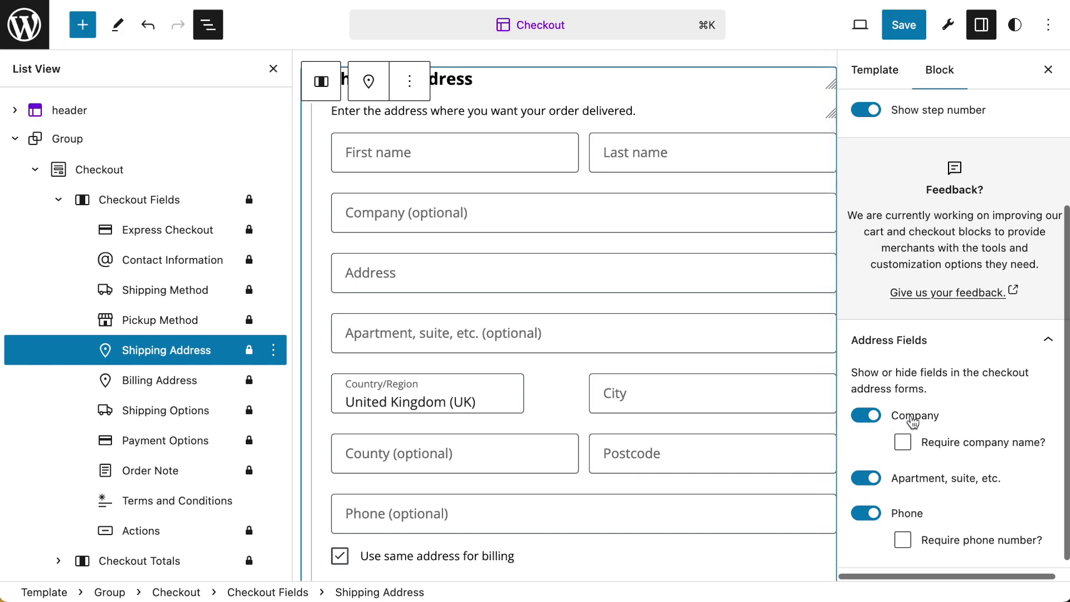
left_click(903, 442)
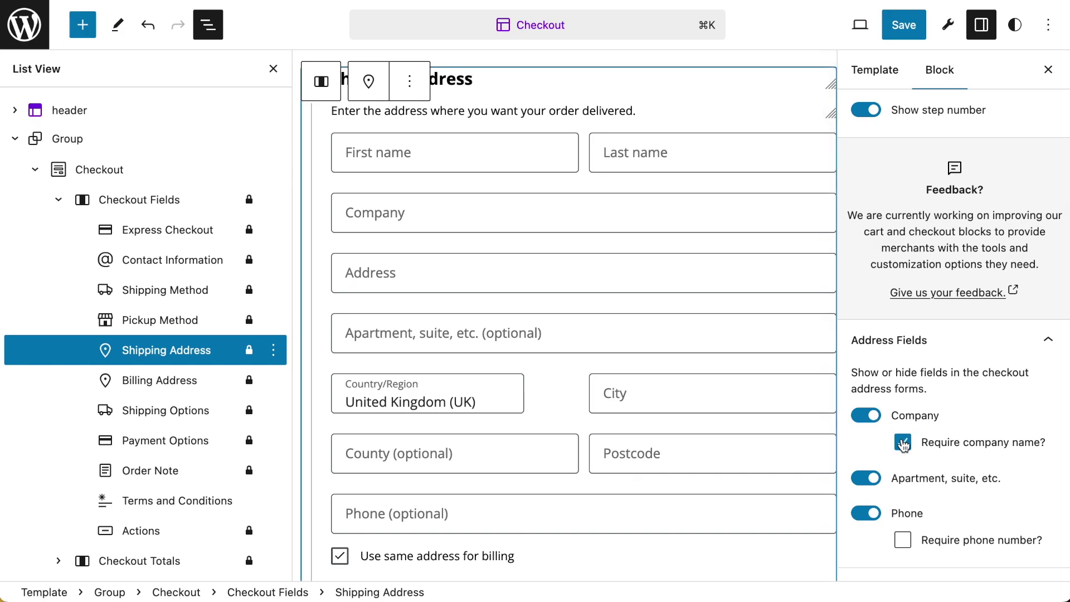
left_click(903, 443)
left_click(865, 417)
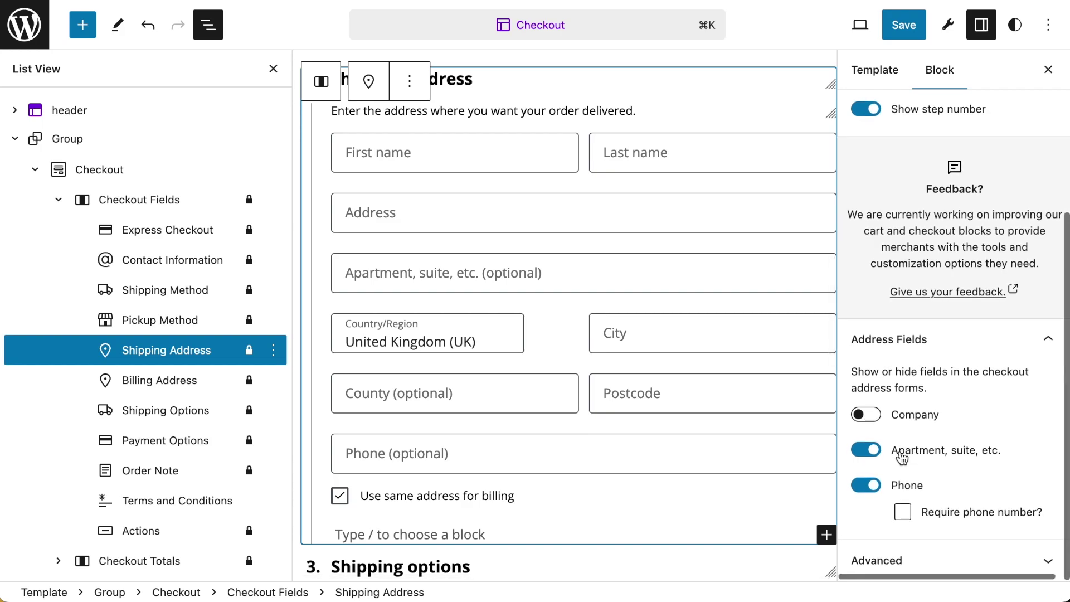
left_click(871, 487)
left_click(873, 478)
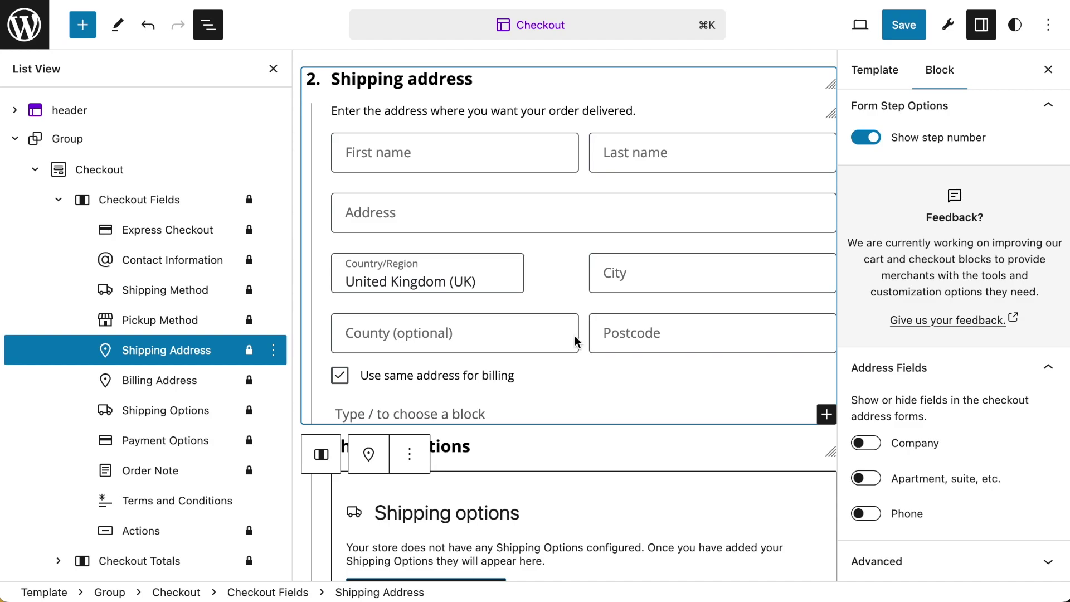
left_click(865, 478)
left_click(867, 513)
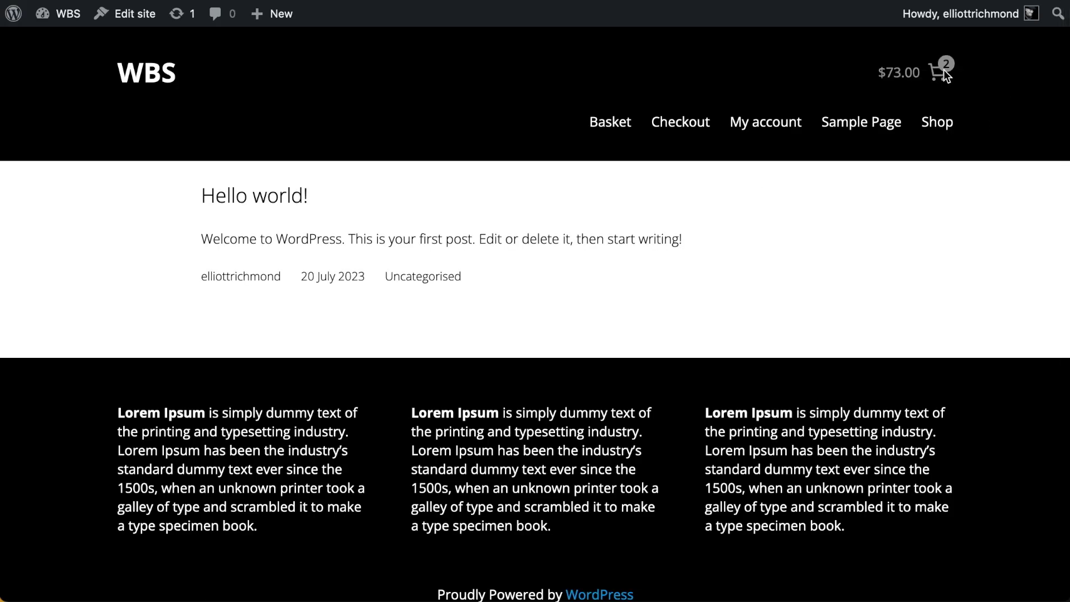
Open the storefront mini-cart and review the block checkout page, which offers no payment methods.
left_click(944, 72)
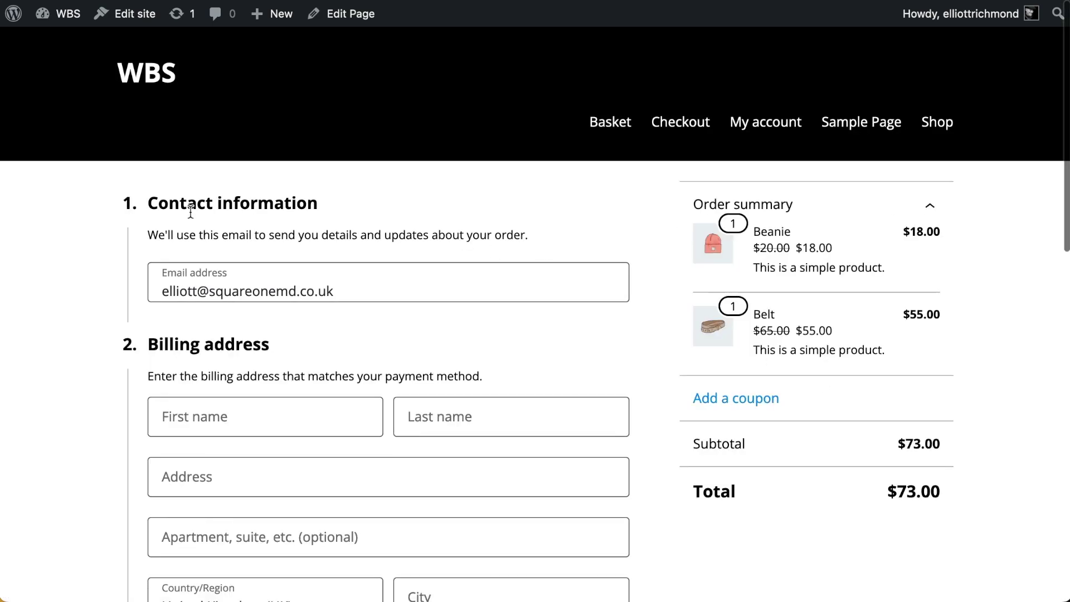
scroll(630, 318, "down", 3)
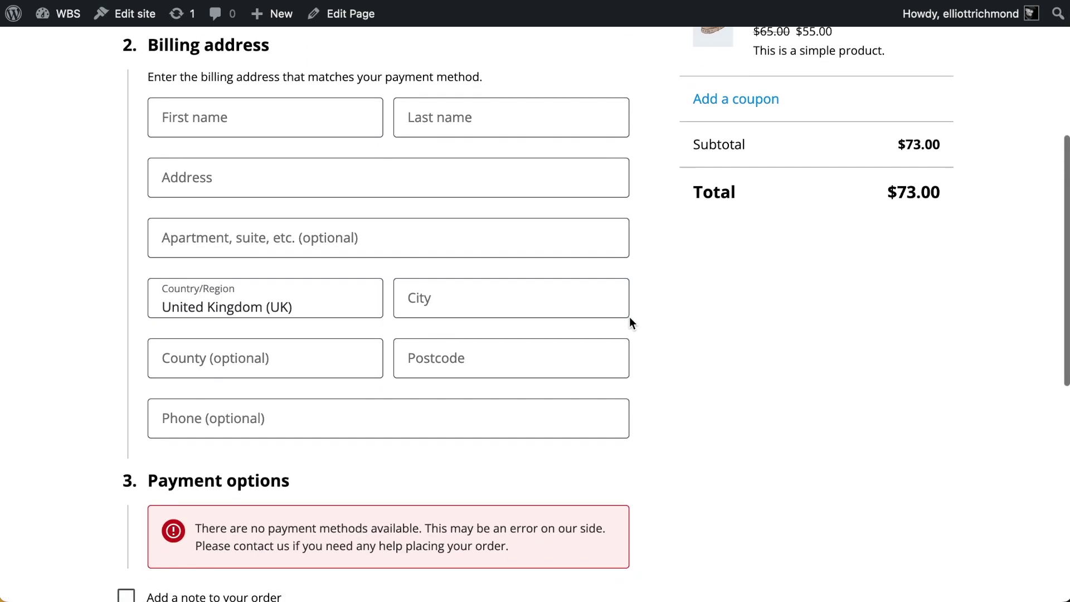
scroll(630, 322, "down", 5)
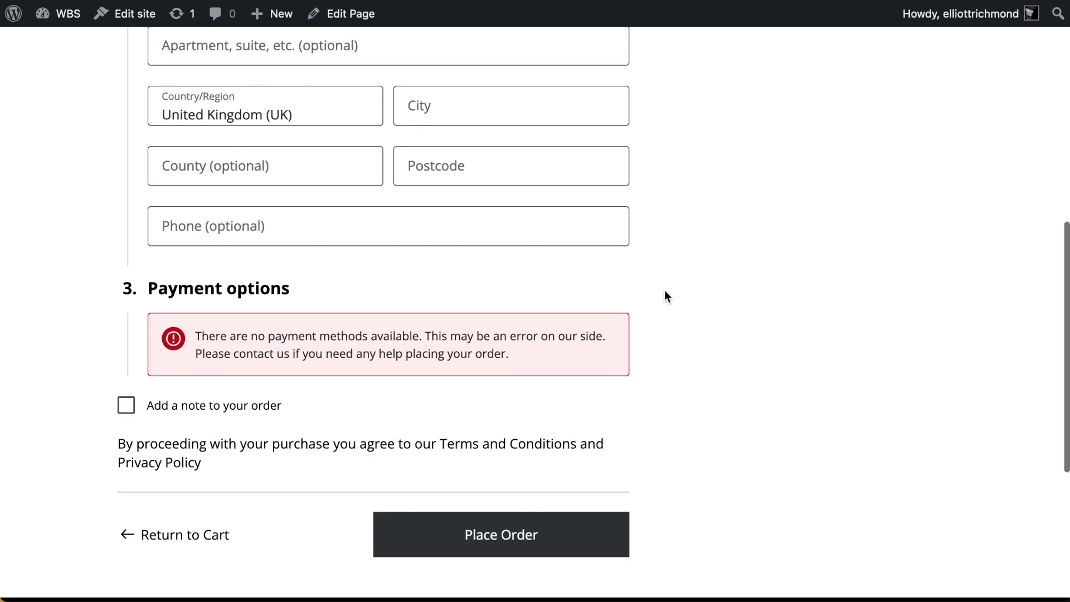
scroll(664, 289, "up", 10)
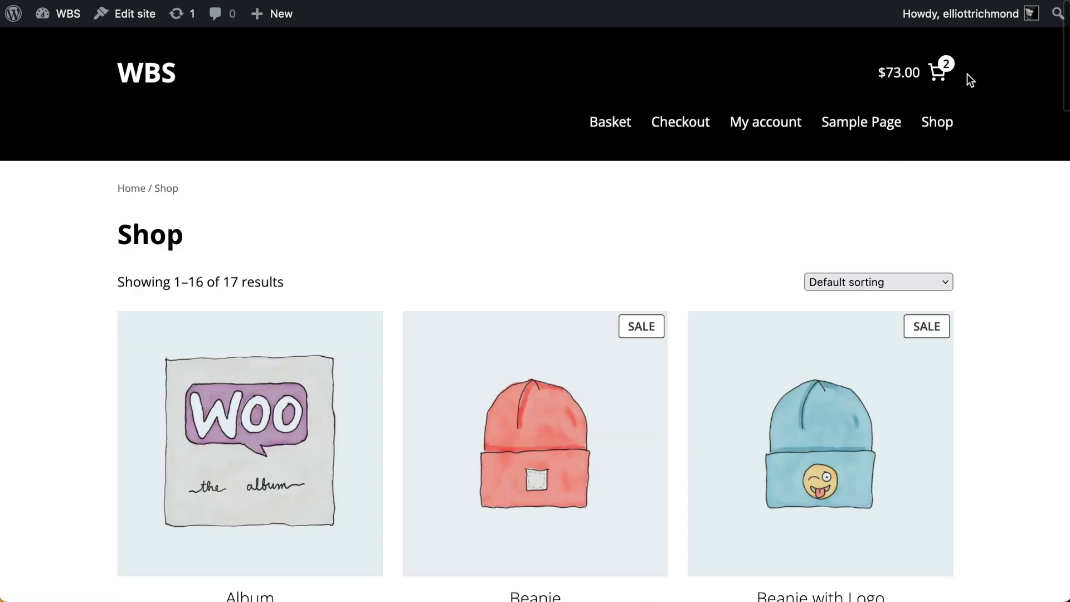
Open the mini-cart drawer and go to the full cart page.
left_click(937, 67)
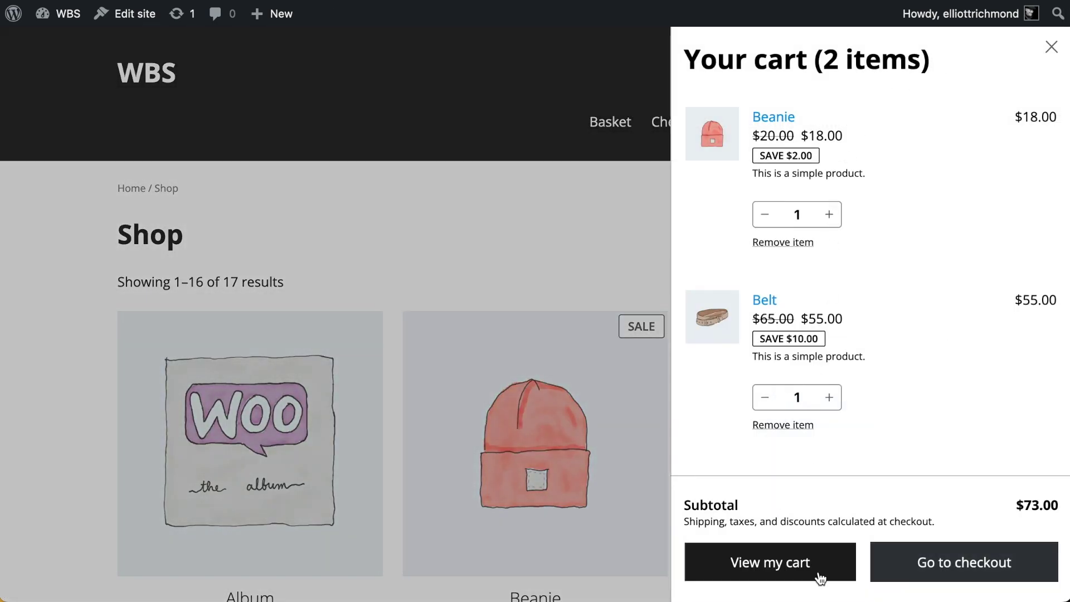
left_click(792, 564)
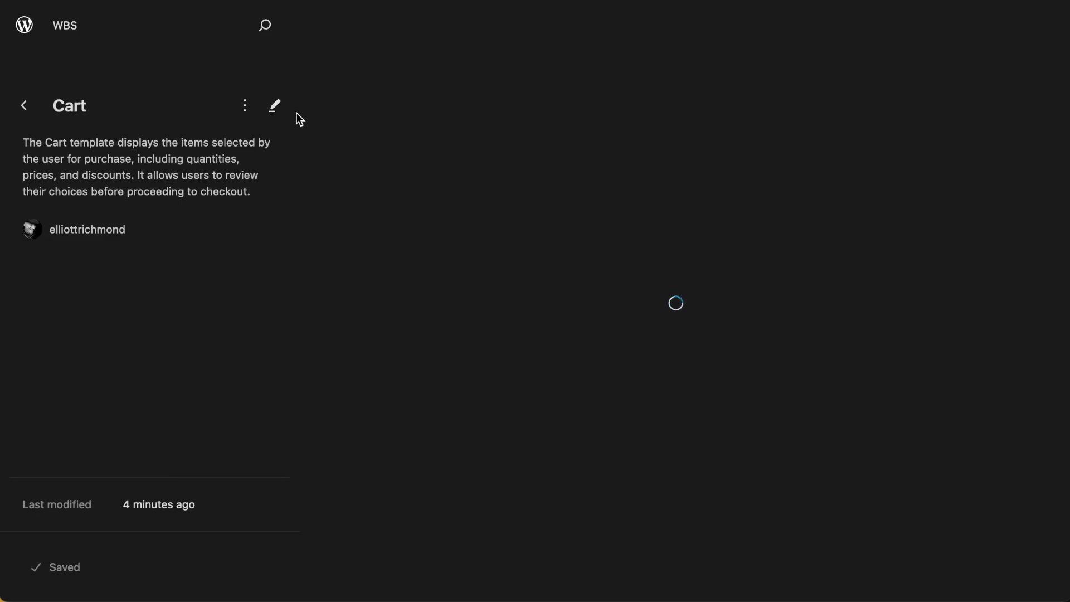
Edit the Cart template and delete the Cart block from its Group in List View.
left_click(276, 107)
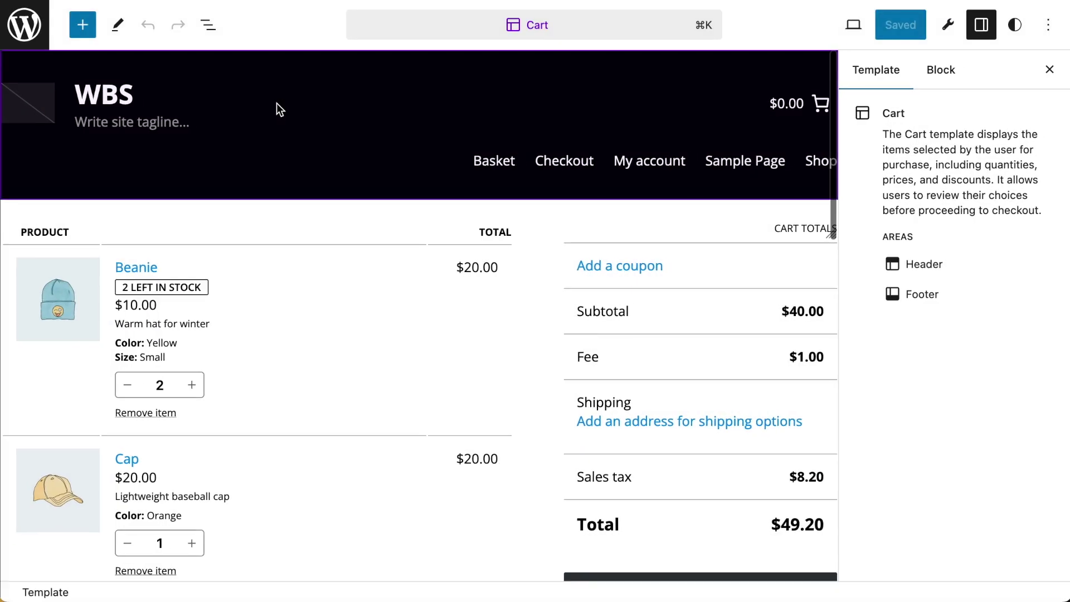
left_click(210, 25)
left_click(16, 140)
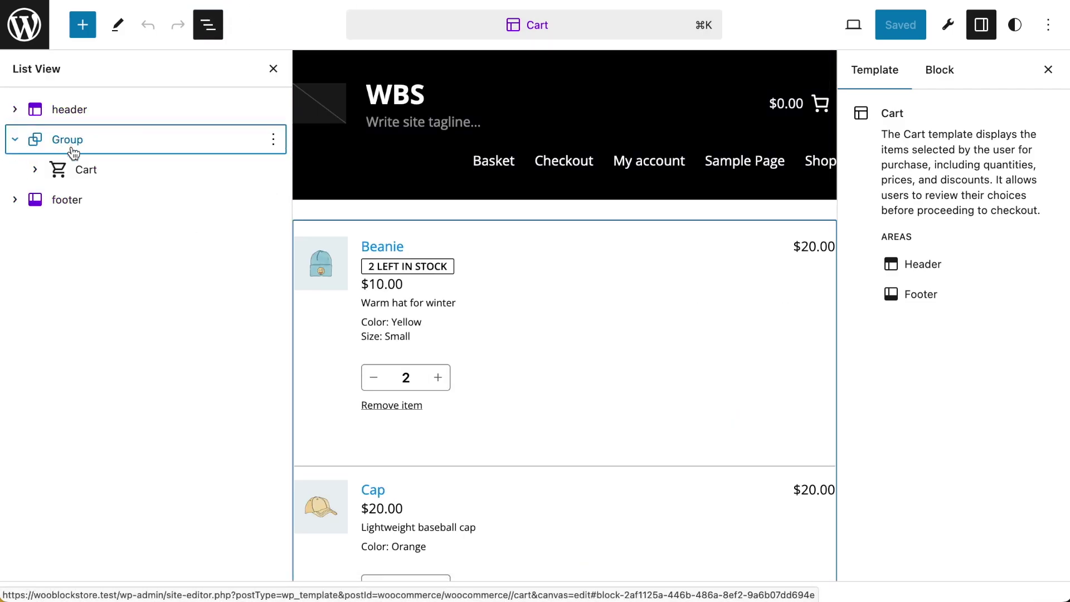
left_click(84, 169)
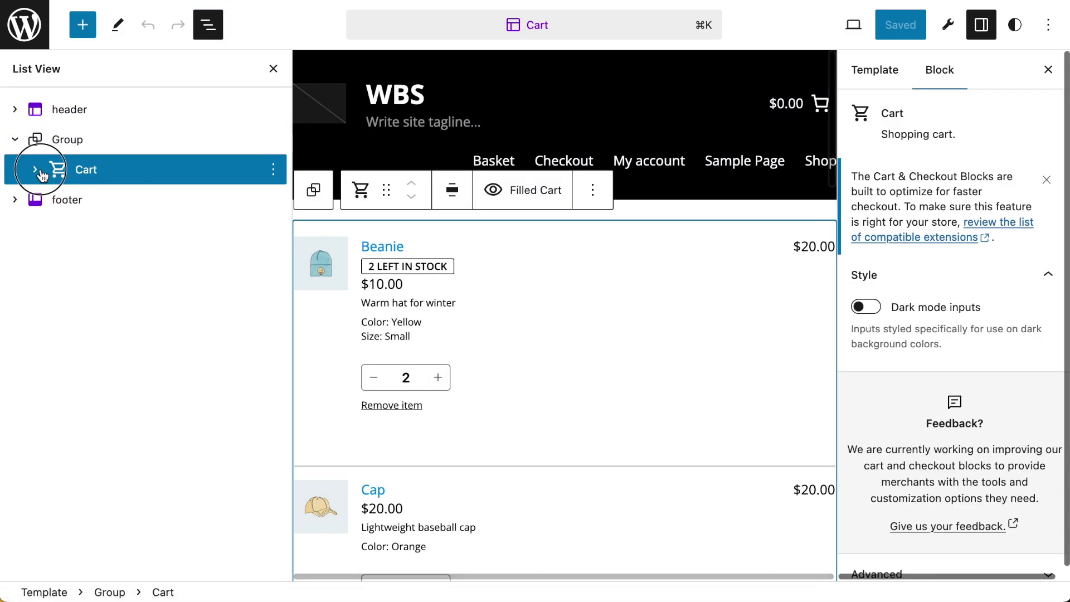
left_click(273, 169)
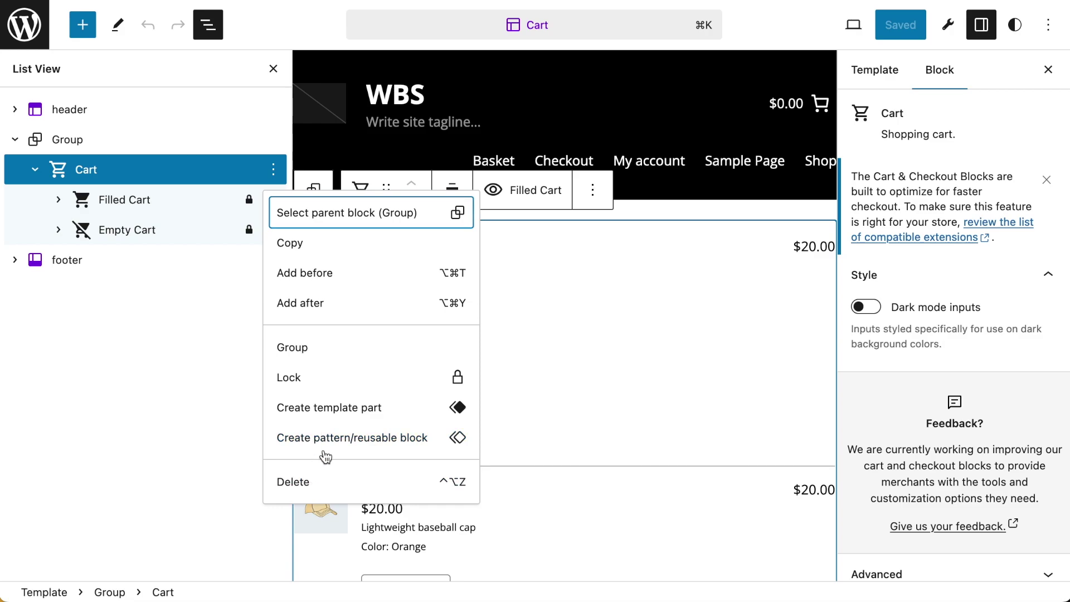
left_click(309, 480)
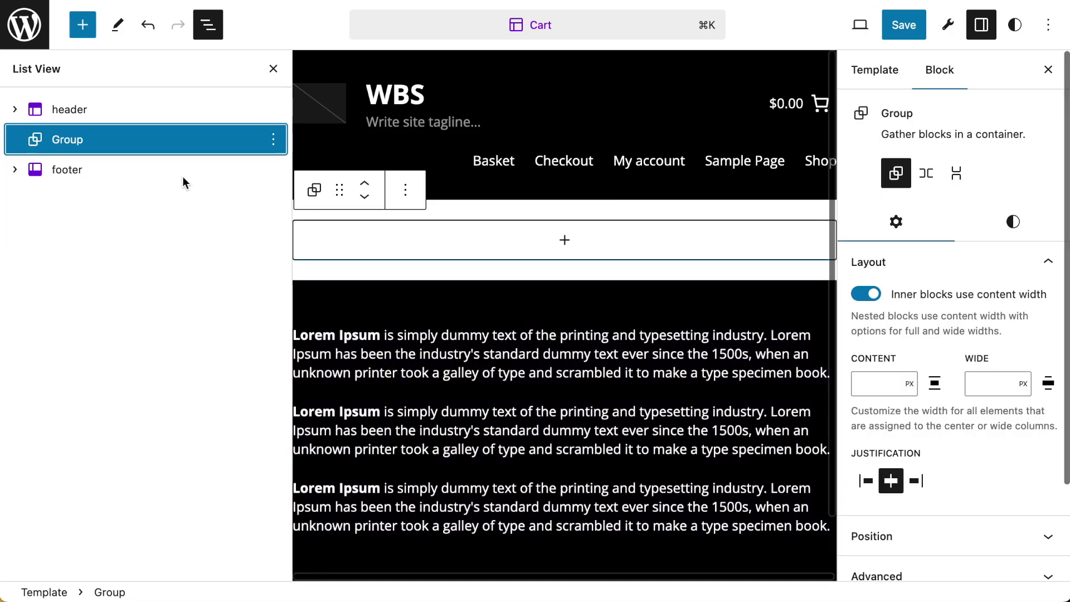
Add a 'Cart' heading and a Shortcode block below it in the empty Group.
left_click(579, 241)
left_click(502, 373)
left_click(511, 232)
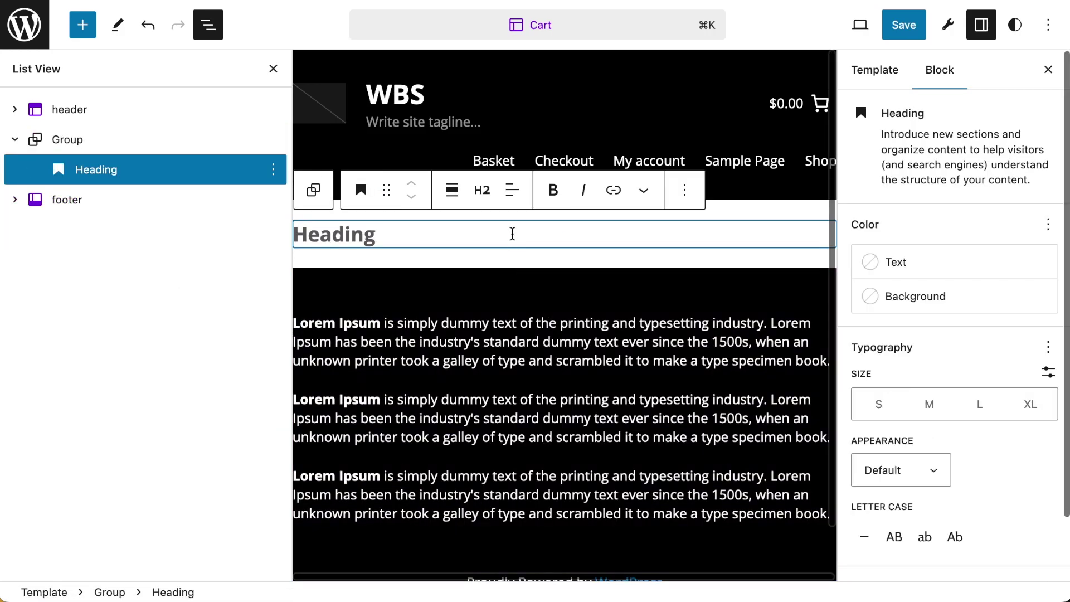
type("Cart")
key("Return")
type("/")
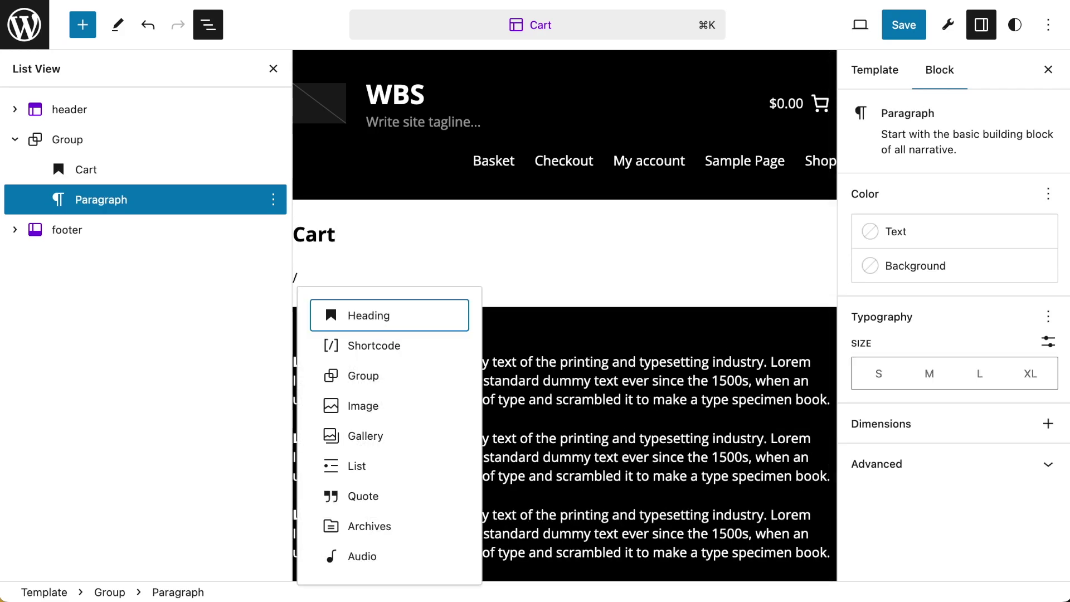
key("Down")
key("Return")
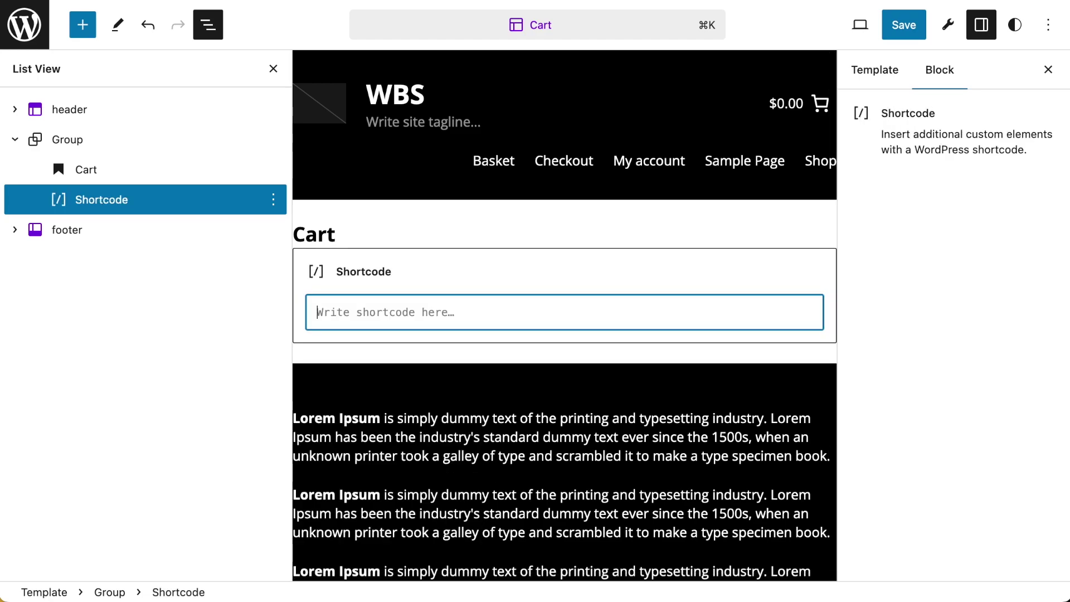
type("[")
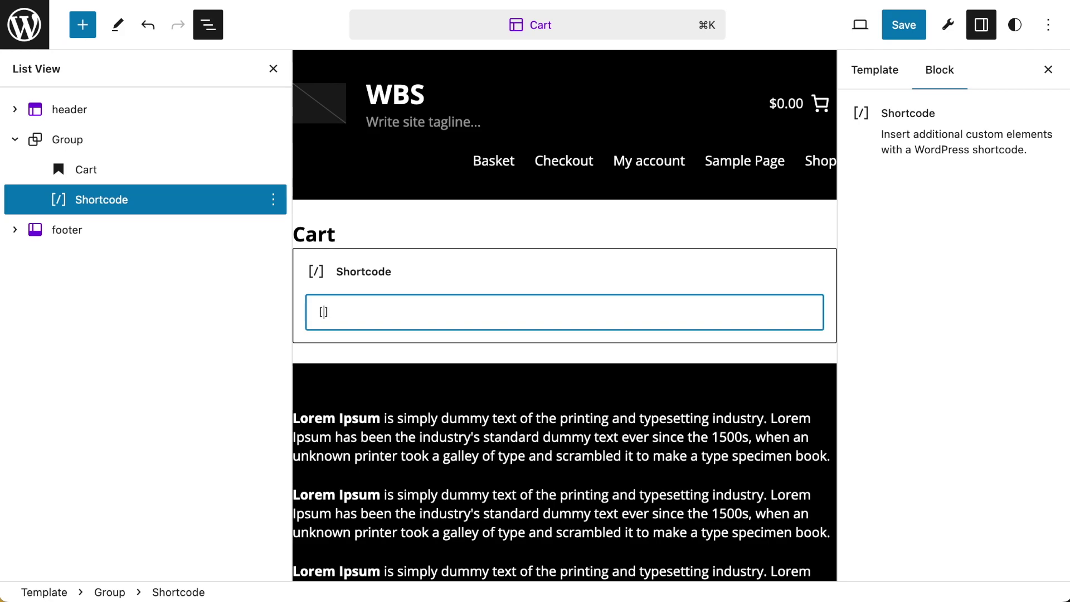
type("woocommerce_cart")
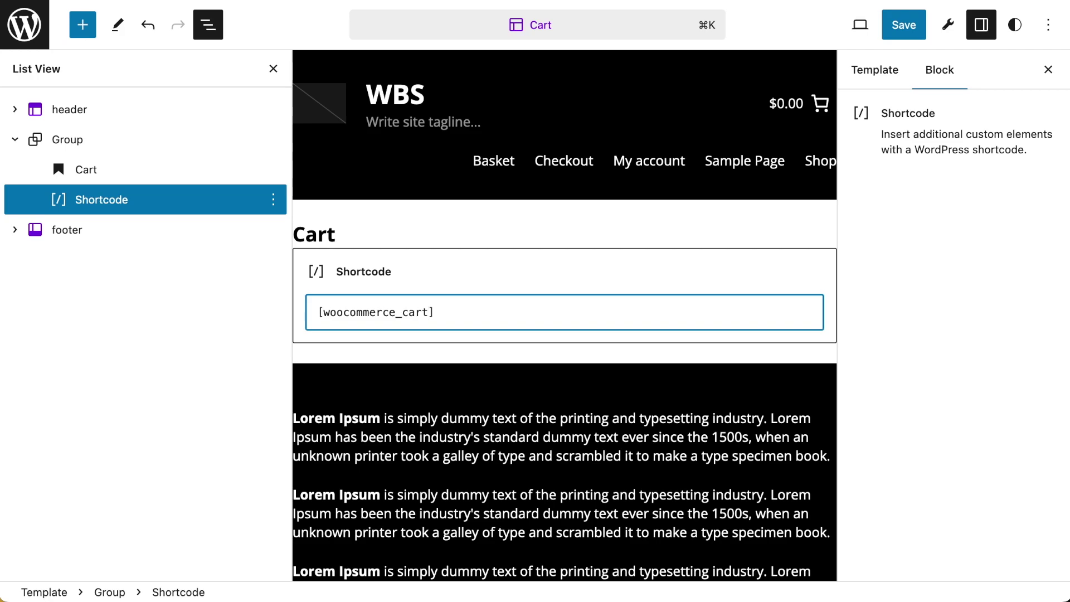
type("s")
Correct the shortcode to [woocommerce_cart] and save the Cart template.
left_click(903, 25)
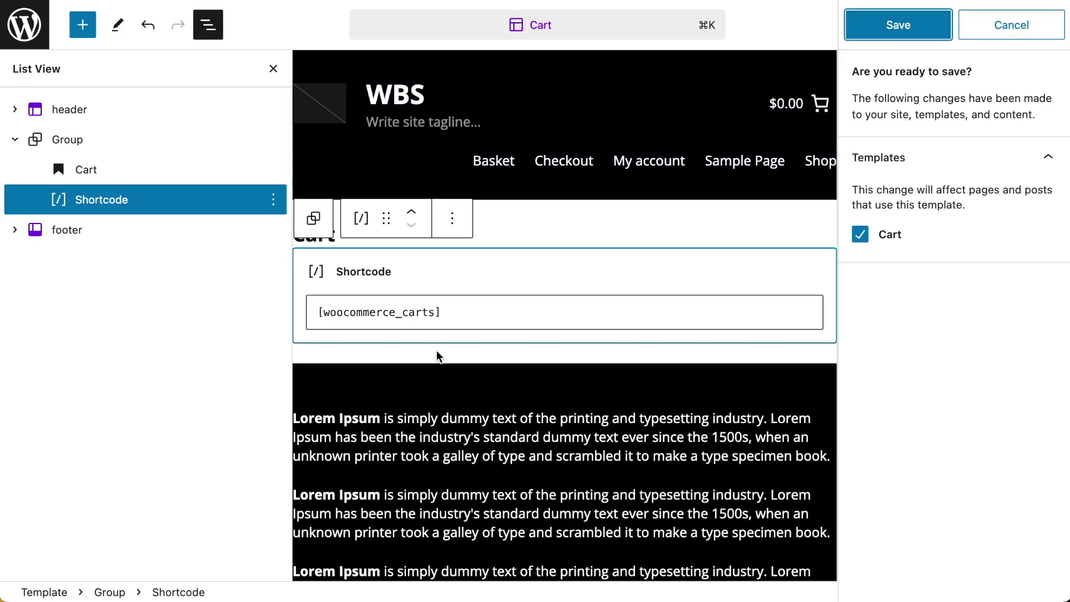
left_click(435, 313)
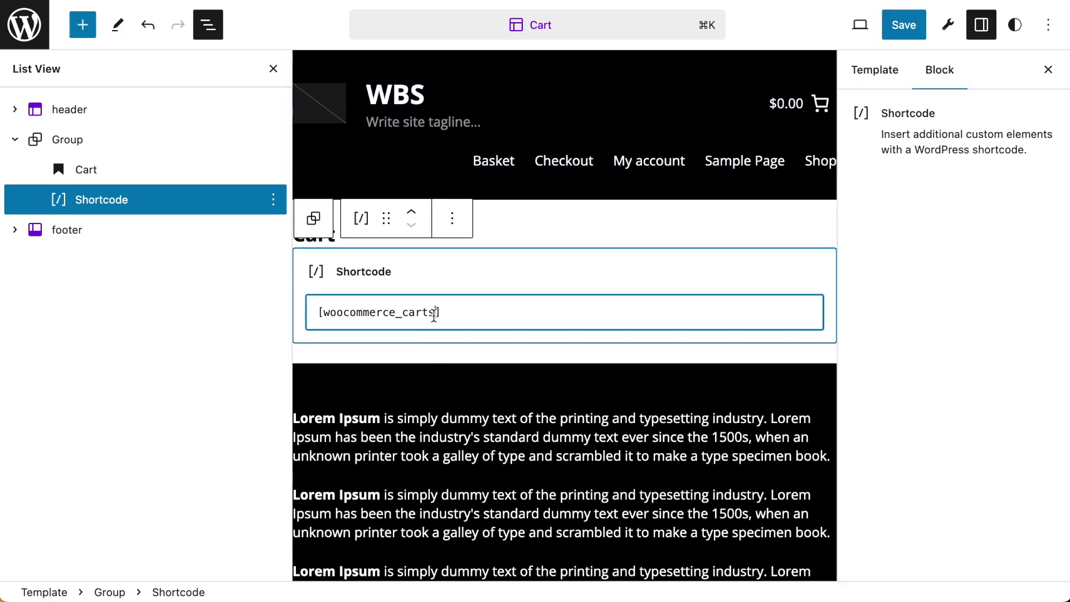
key("BackSpace")
left_click(900, 29)
left_click(898, 25)
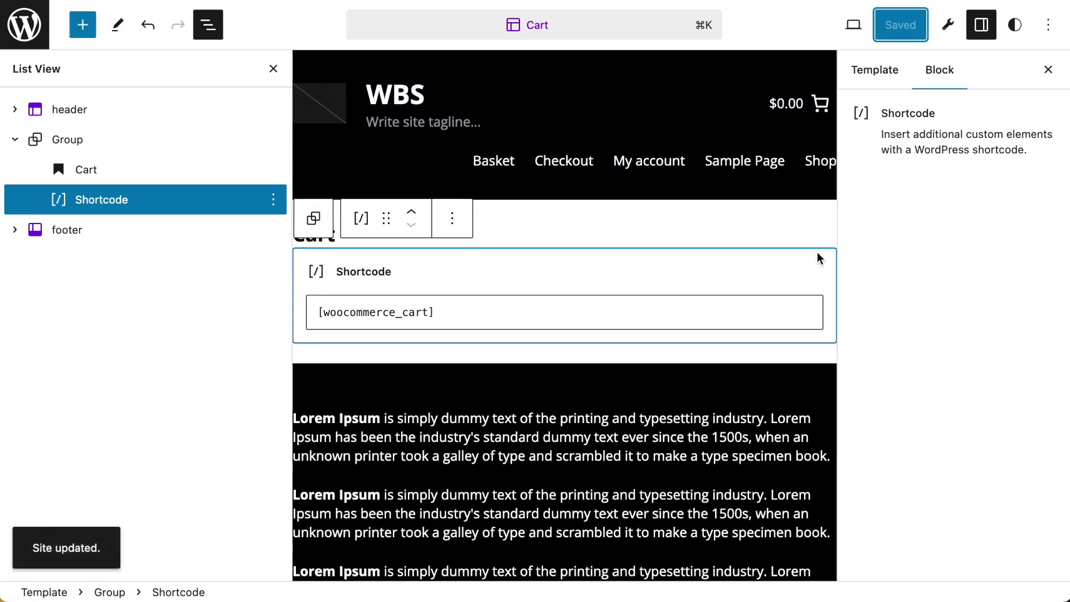
View the live cart page, now the classic shortcode cart, and proceed to checkout.
left_click(855, 31)
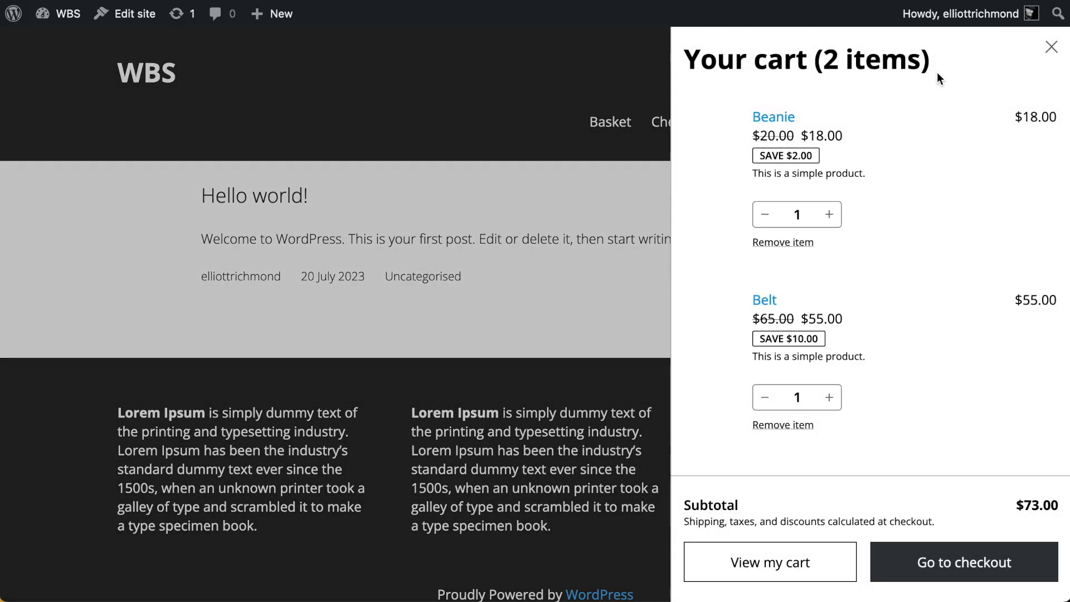
left_click(786, 566)
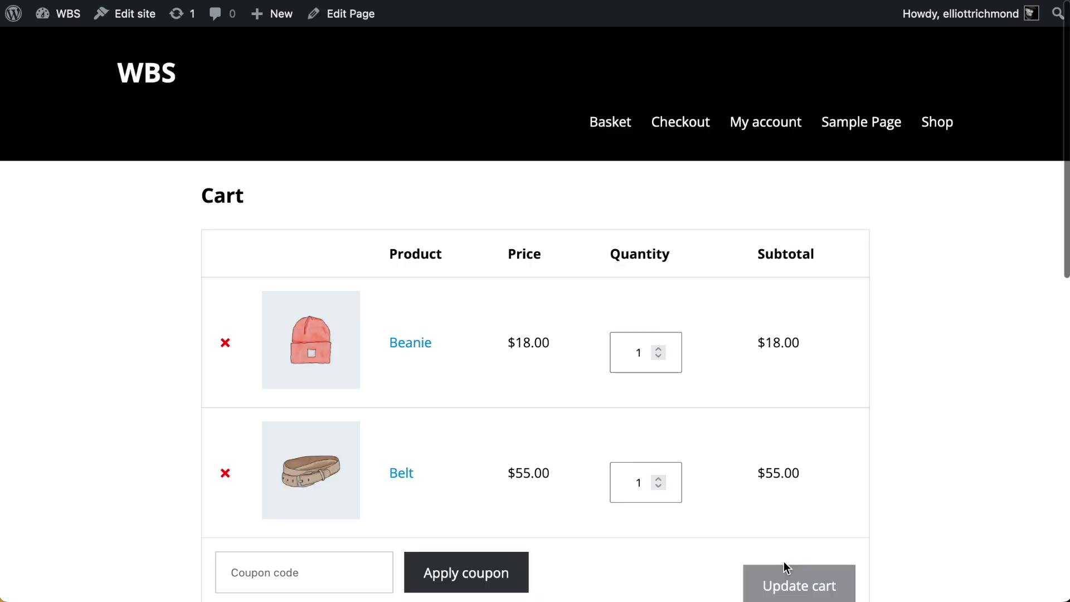
scroll(565, 222, "down", 2)
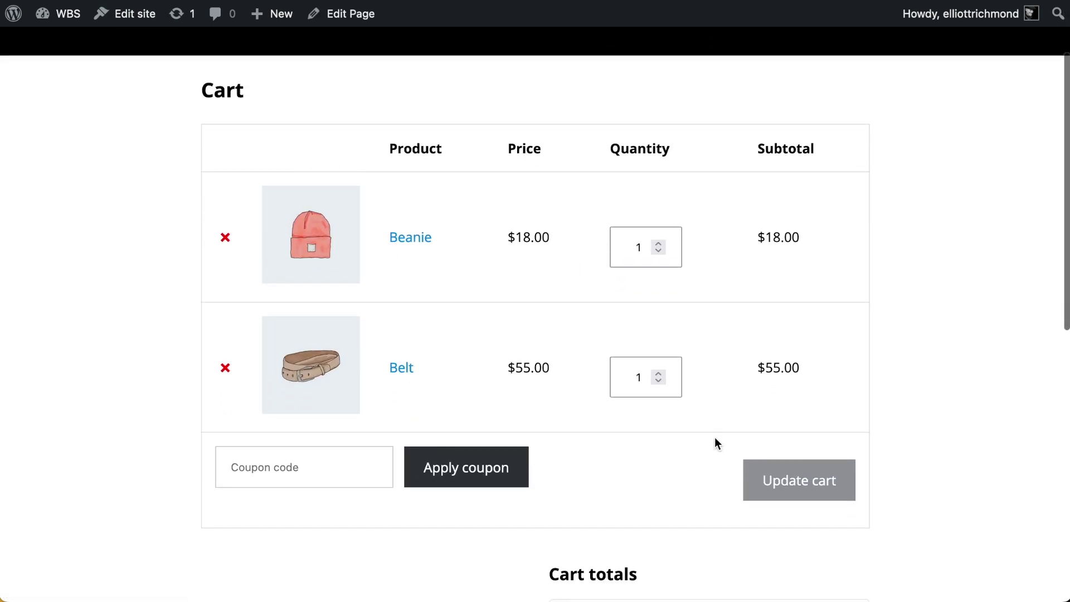
scroll(715, 441, "up", 1)
scroll(715, 438, "up", 1)
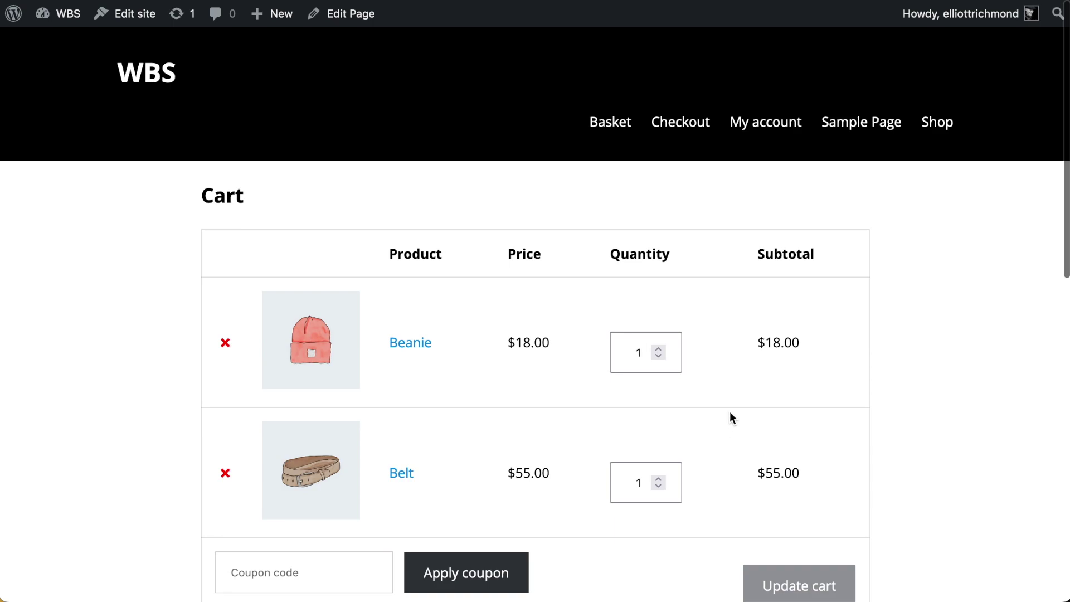
scroll(731, 416, "down", 7)
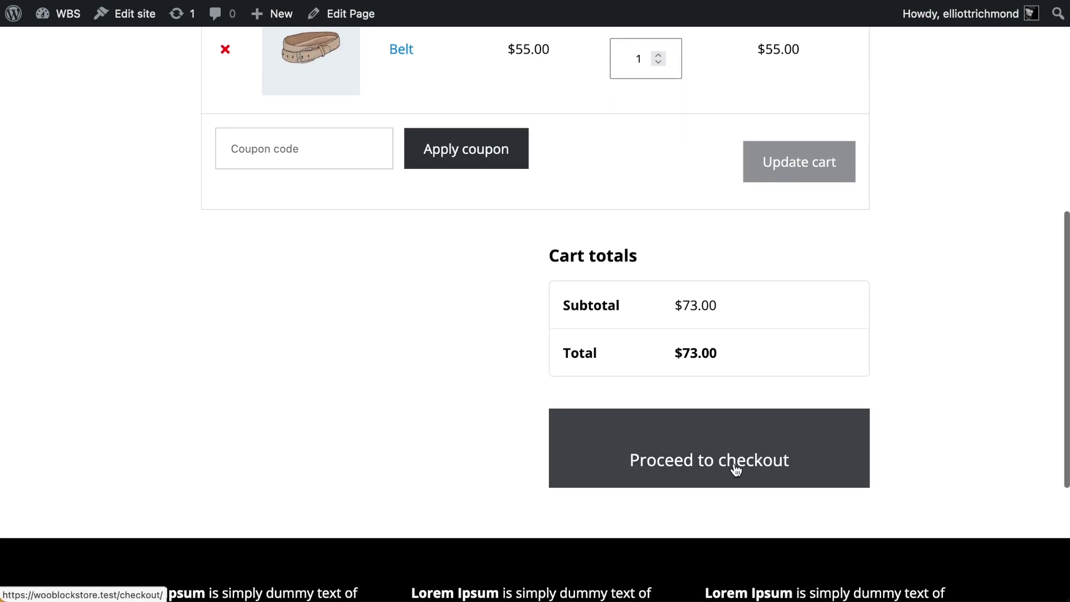
left_click(736, 468)
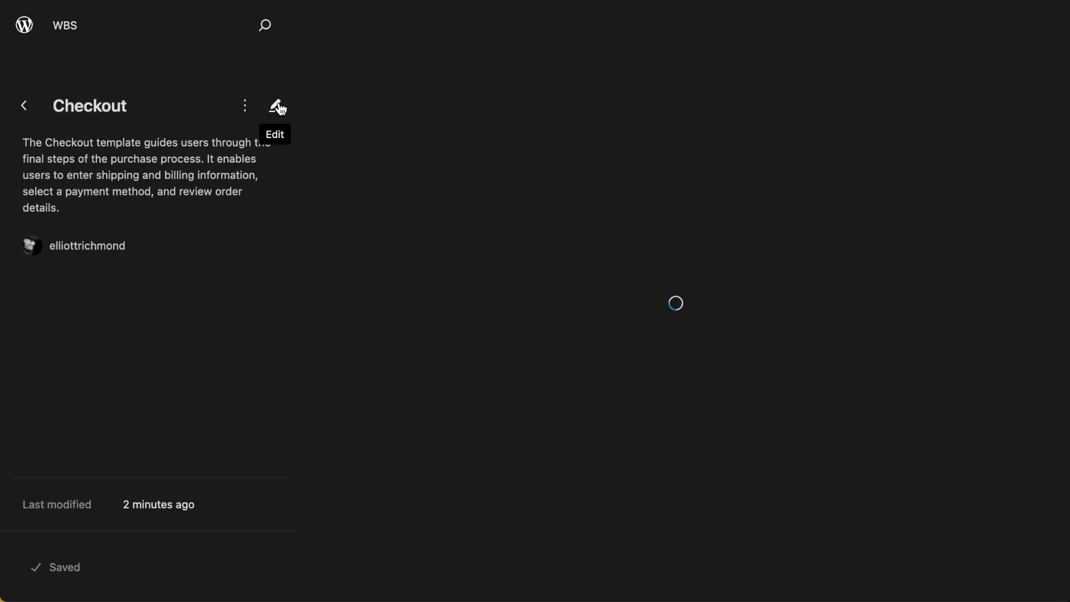
Edit the Checkout template and delete the Checkout block from its Group in List View.
left_click(276, 107)
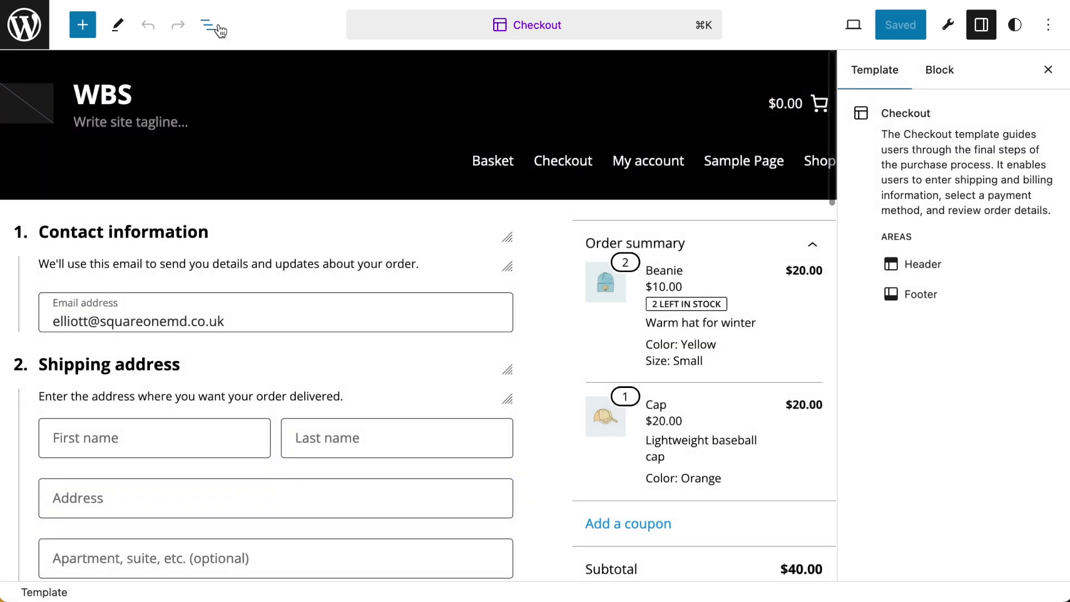
left_click(212, 28)
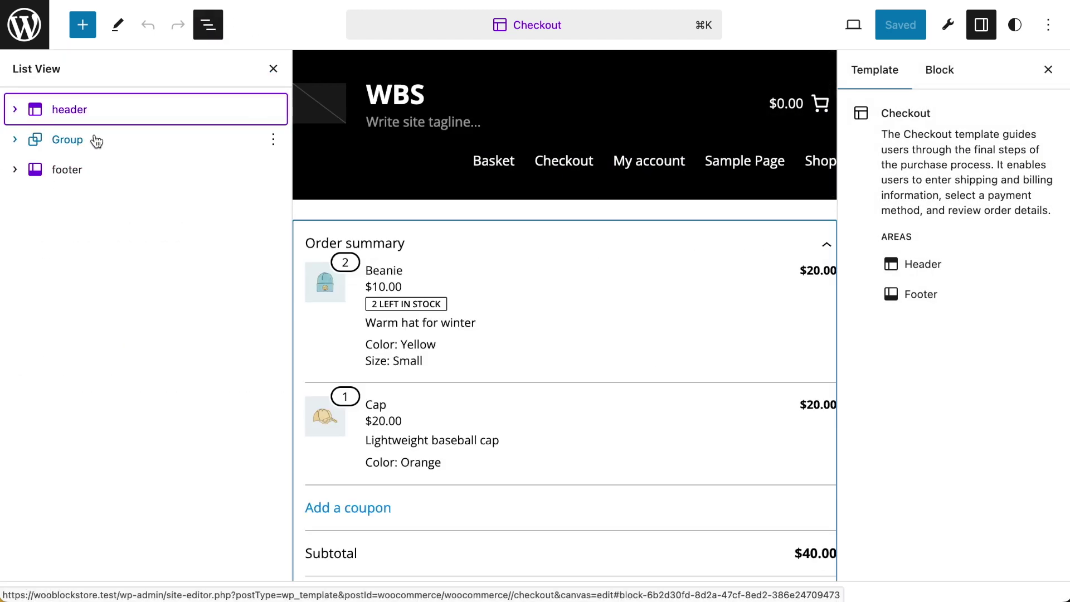
left_click(13, 144)
left_click(13, 141)
left_click(134, 169)
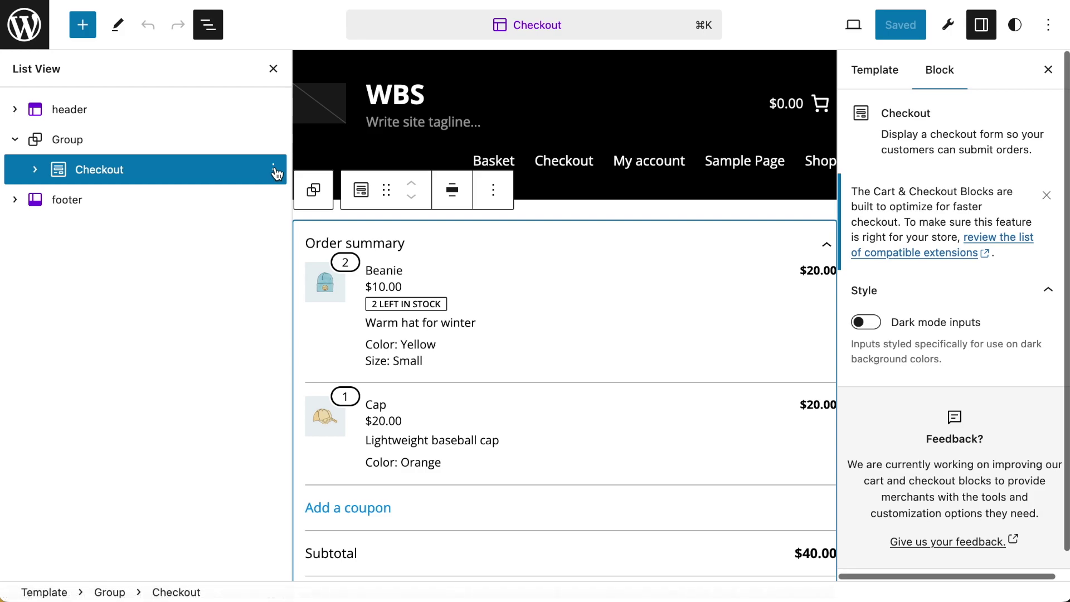
left_click(273, 170)
left_click(313, 482)
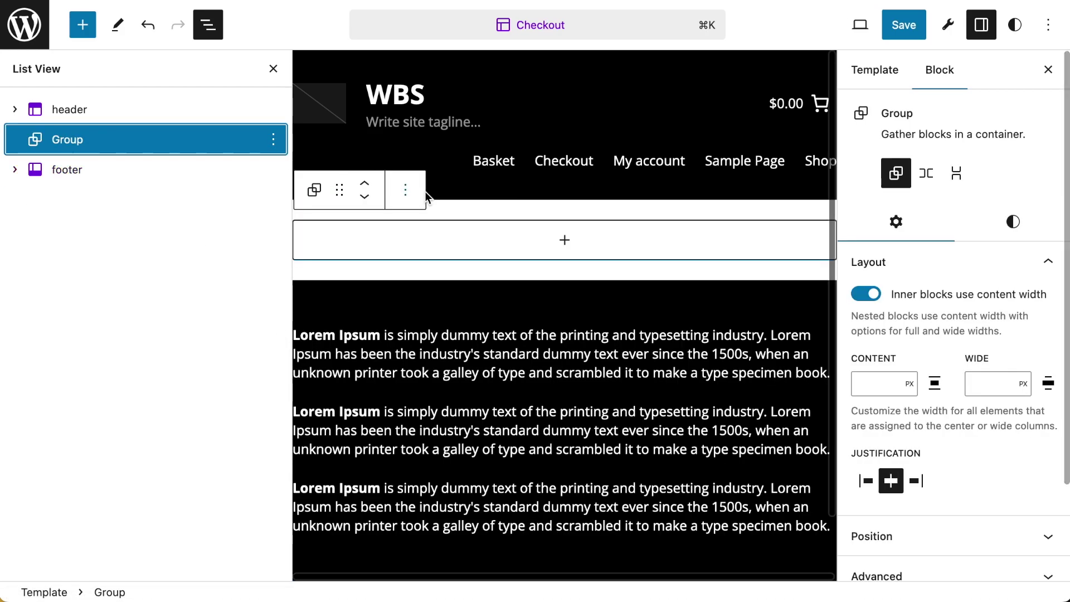
Add a 'Checkout' heading and a Shortcode block containing woocommerce_checkout below it.
left_click(574, 241)
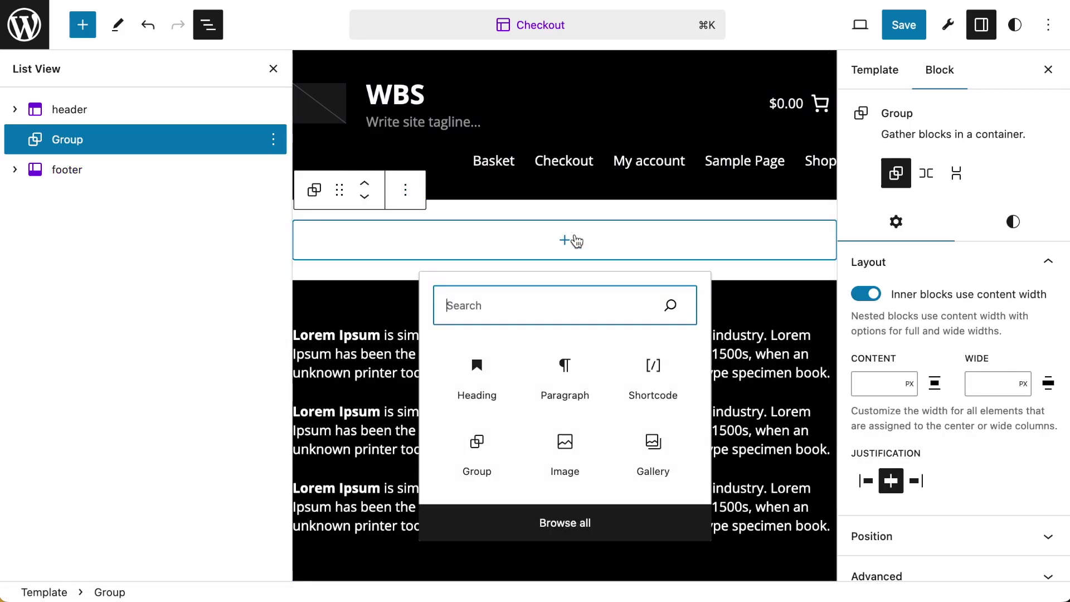
left_click(478, 374)
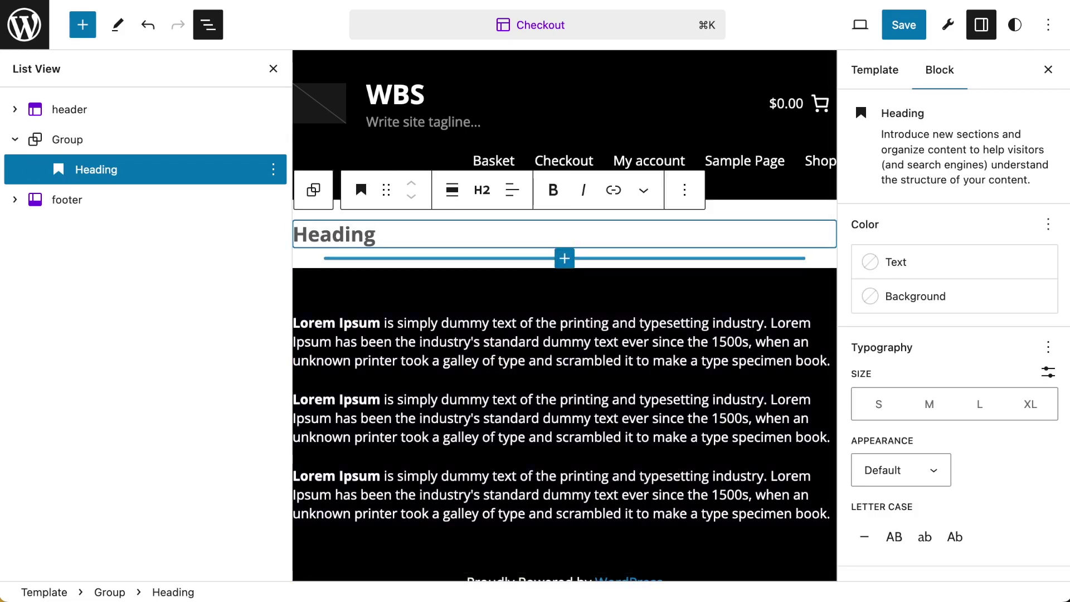
type("Checkout")
key("Return")
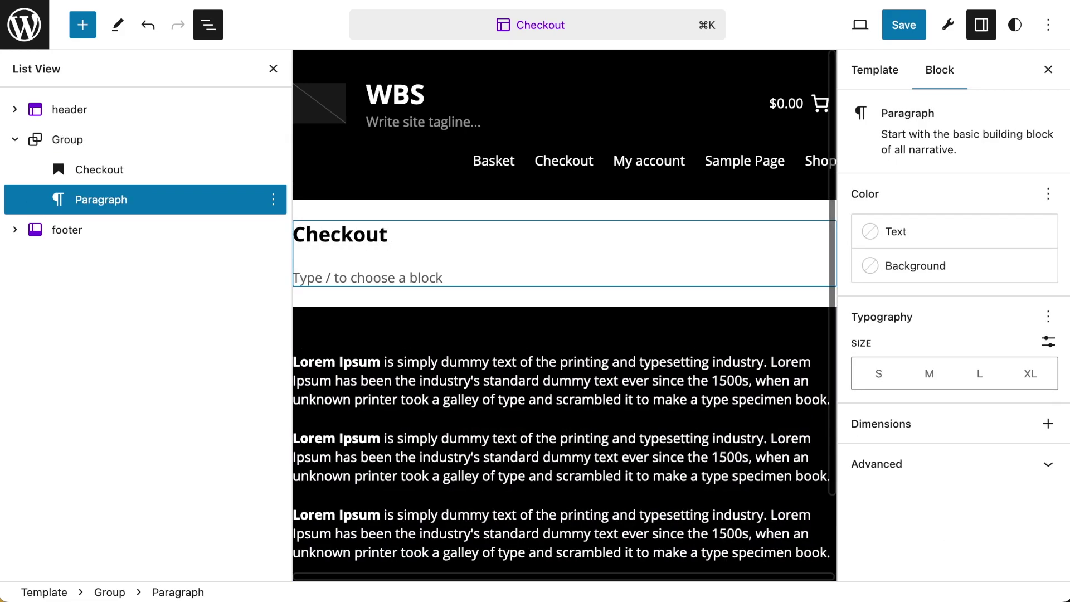
type("/sho")
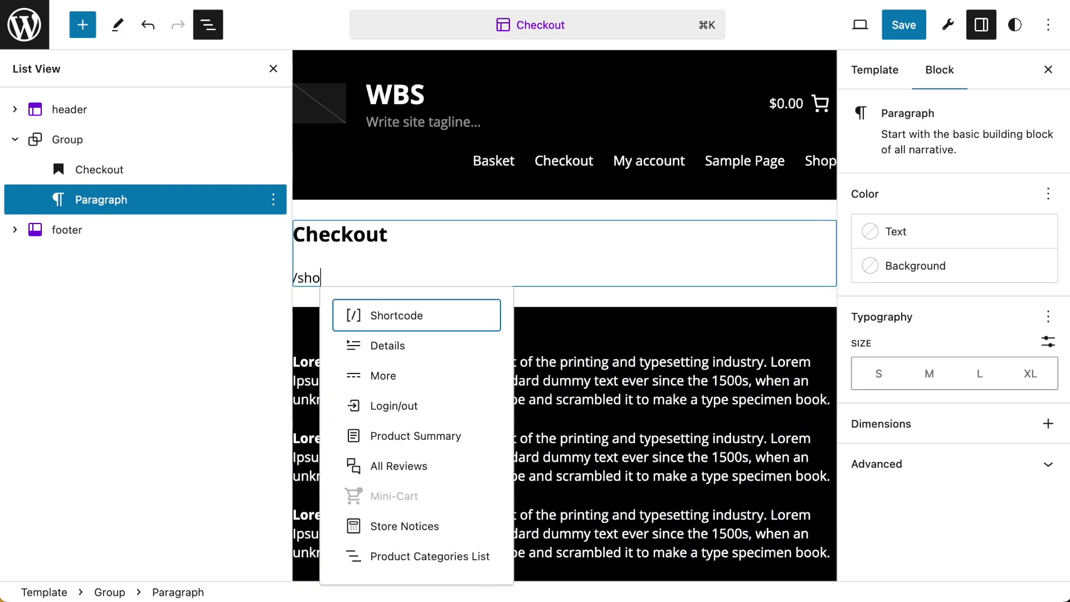
key("Return")
type("[]")
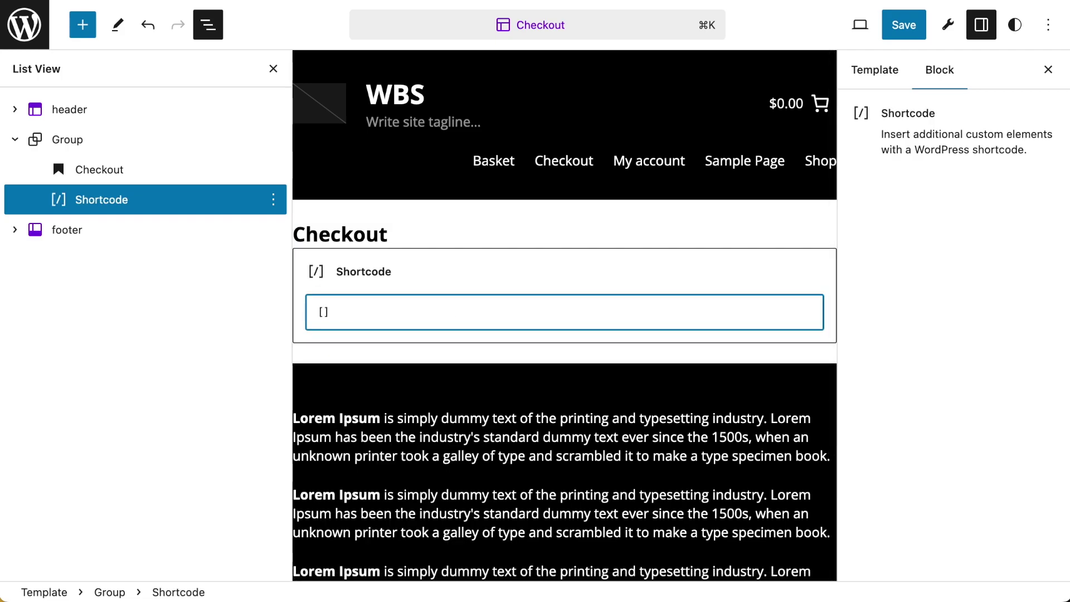
type("woocommerce_checkout")
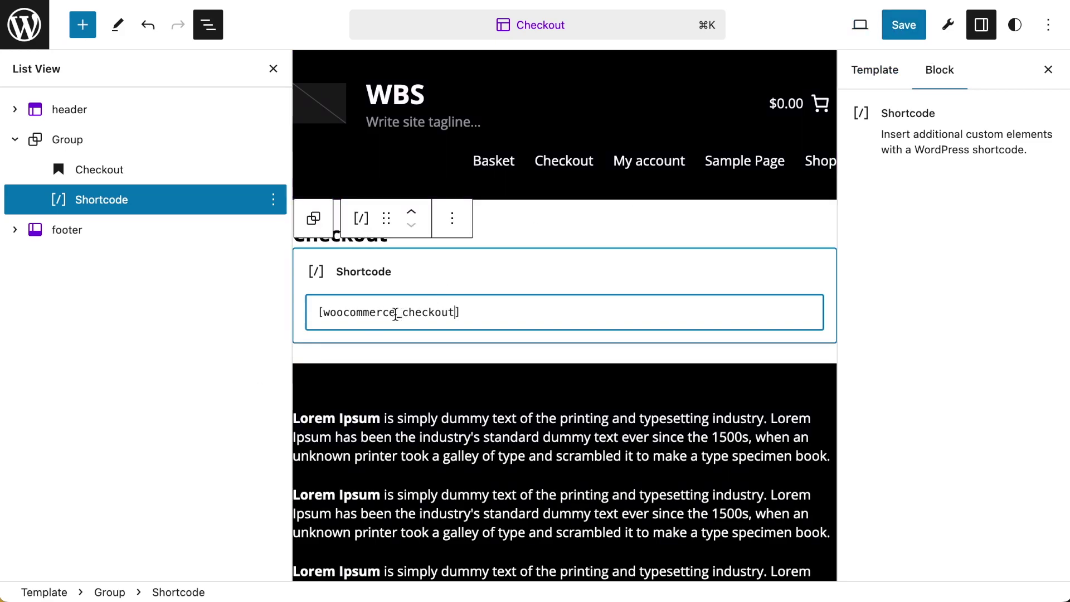
Fix the shortcode to read [woocommerce_checkout] and save the Checkout template.
left_click(323, 312)
left_click_drag(323, 312, 392, 312)
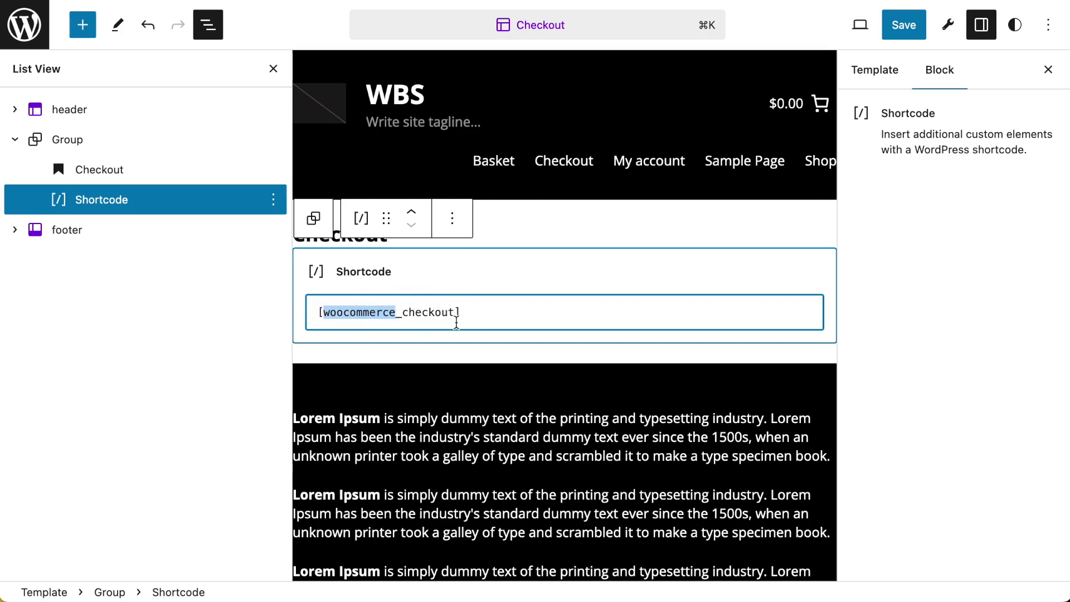
left_click(902, 26)
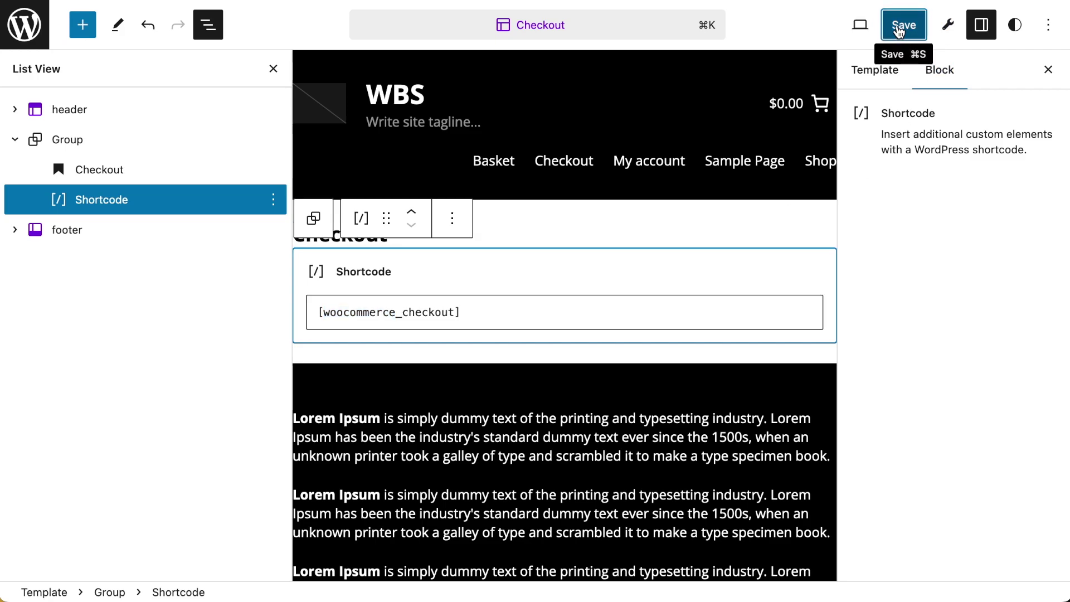
left_click(899, 28)
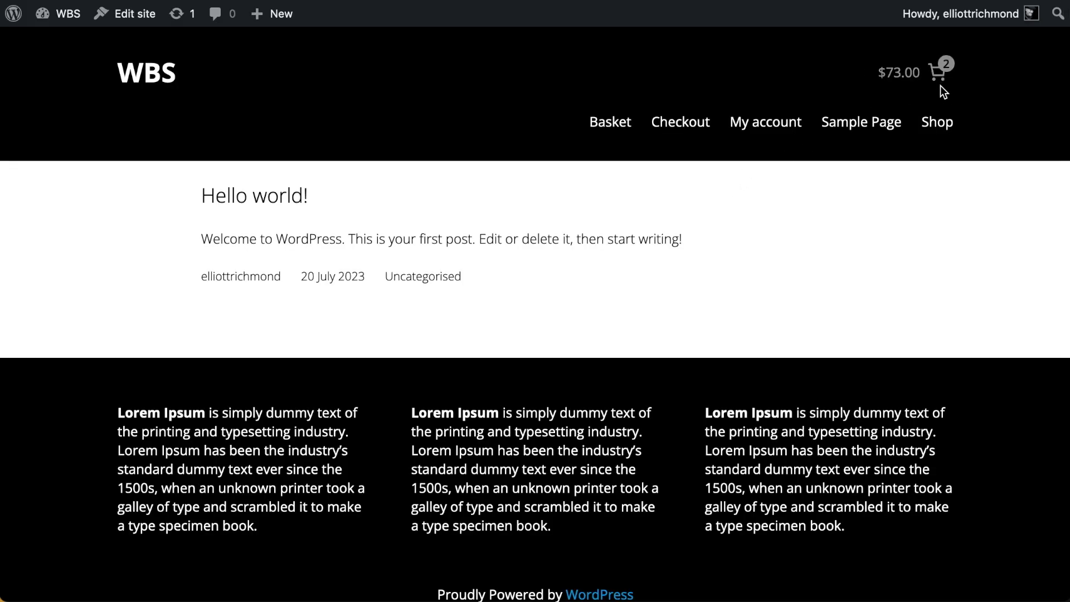
Go from the mini-cart through the full cart page to the checkout page.
left_click(936, 75)
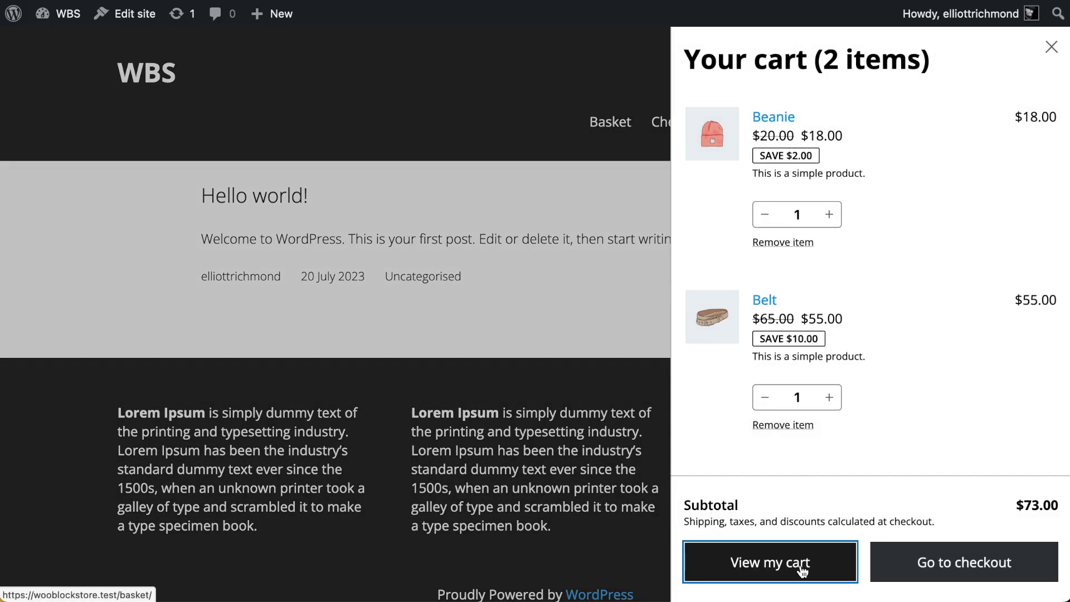
left_click(800, 571)
scroll(668, 471, "down", 3)
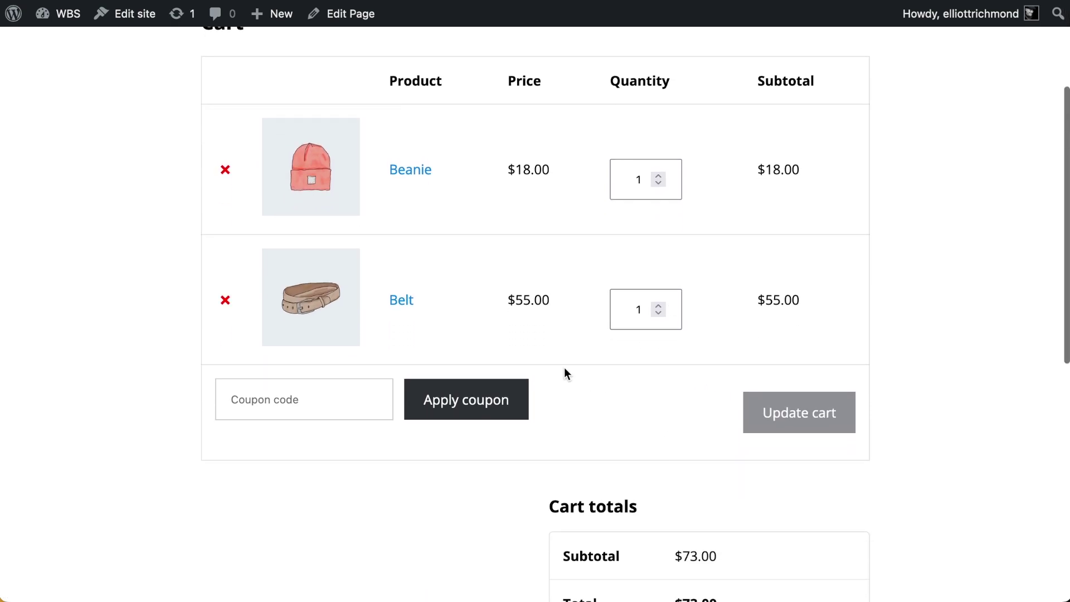
scroll(524, 370, "down", 5)
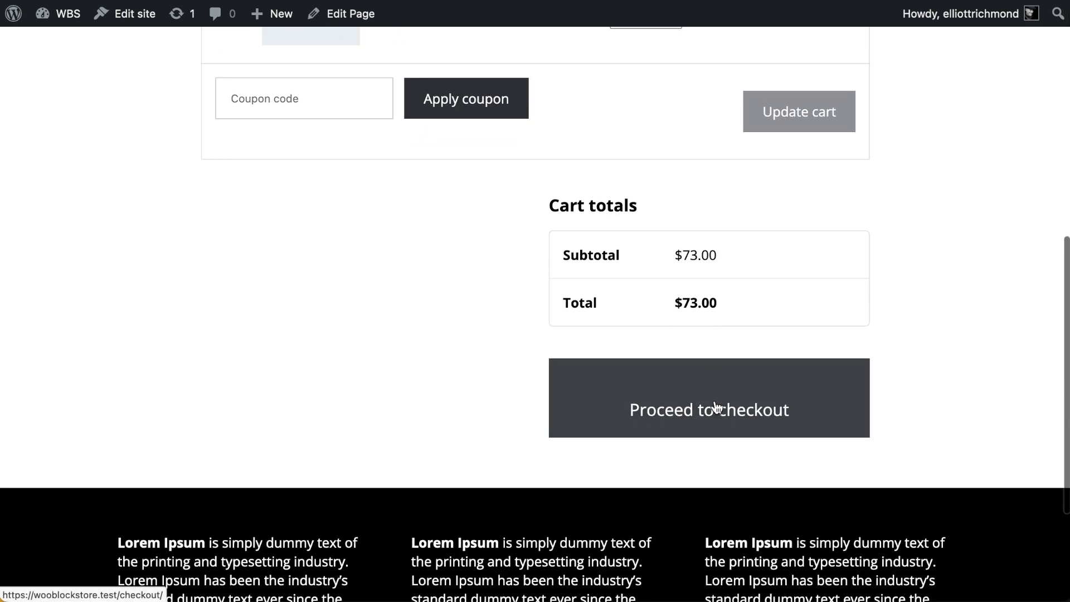
left_click(717, 408)
Scroll through the classic checkout form's coupon prompt, billing details and order notes.
scroll(914, 429, "down", 6)
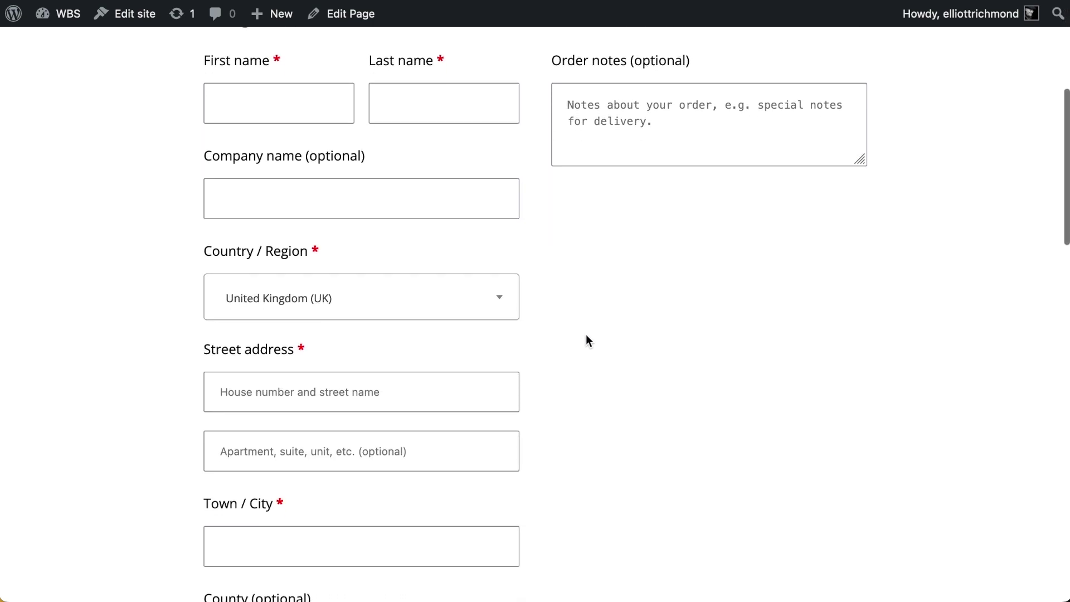
scroll(607, 398, "down", 2)
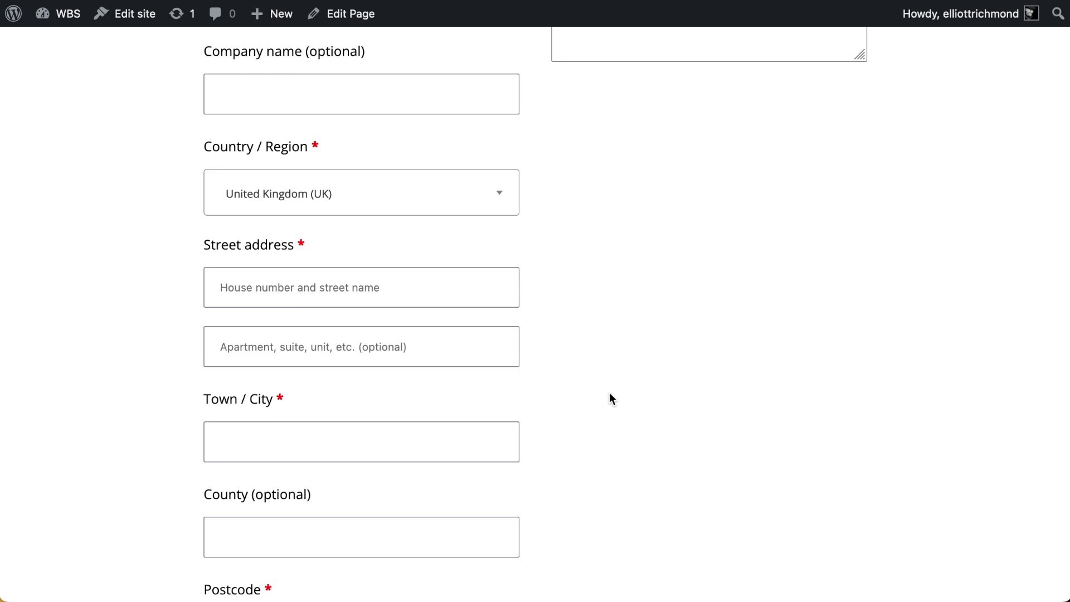
scroll(658, 362, "up", 3)
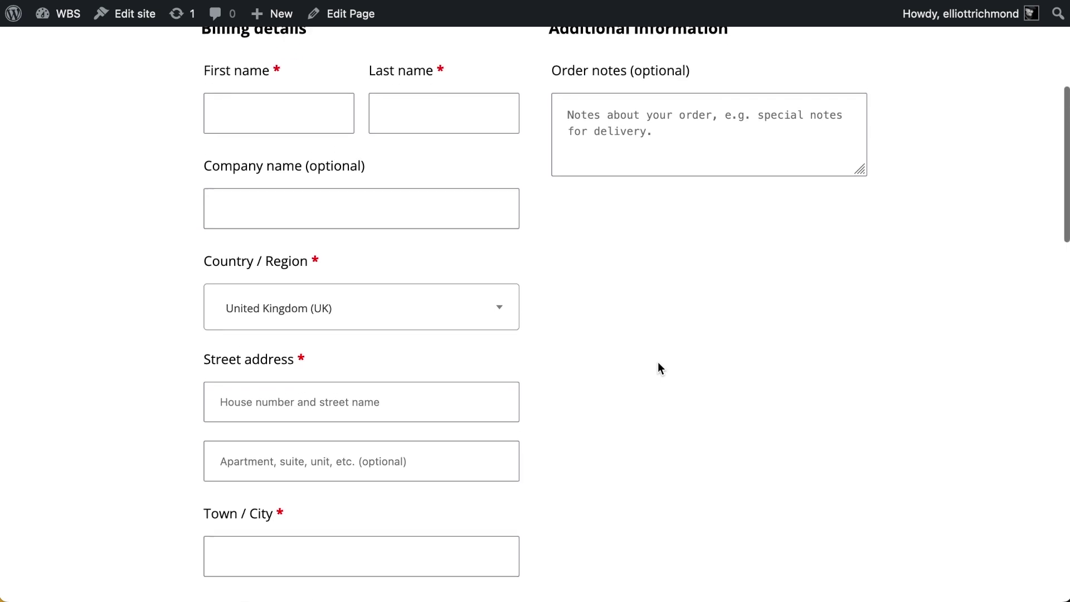
scroll(658, 362, "up", 4)
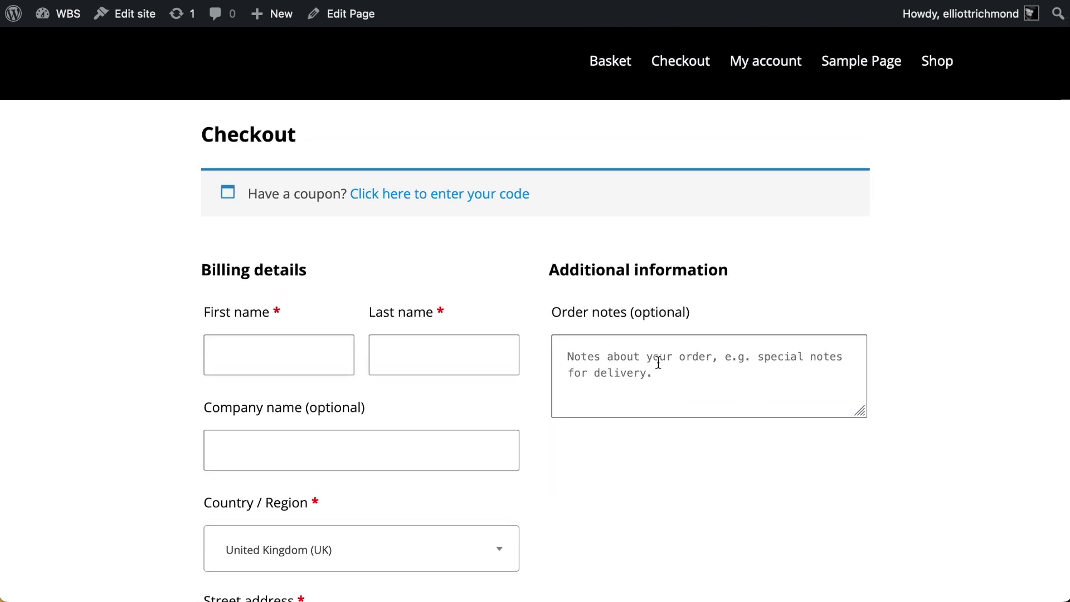
scroll(662, 361, "up", 1)
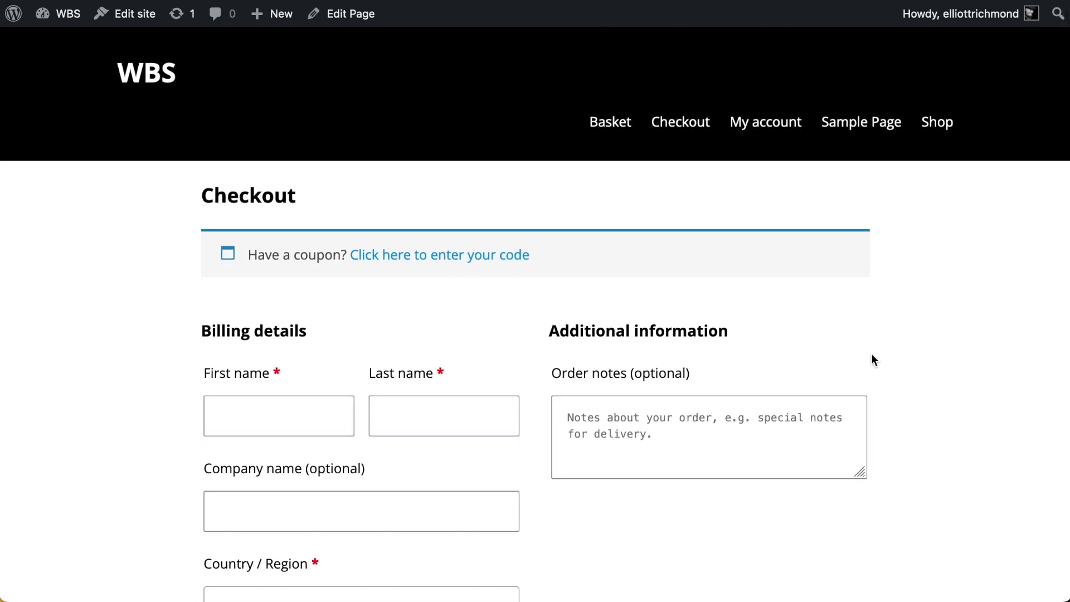